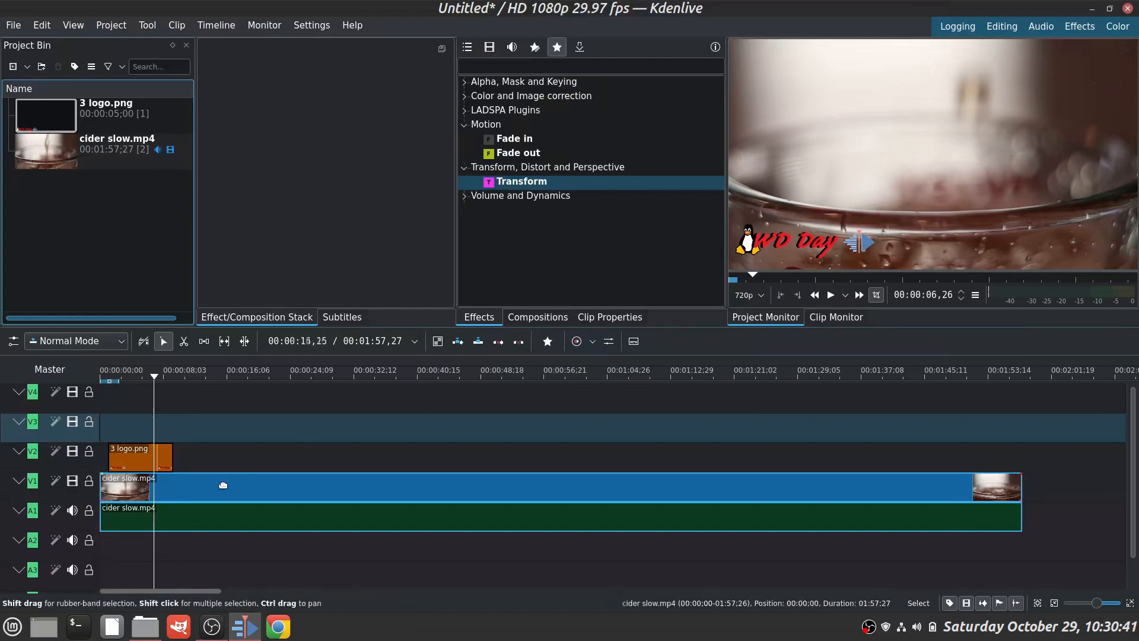
Examine the cider slow.mp4 and 3 logo.png source clips and the video's placement on the timeline
click(224, 496)
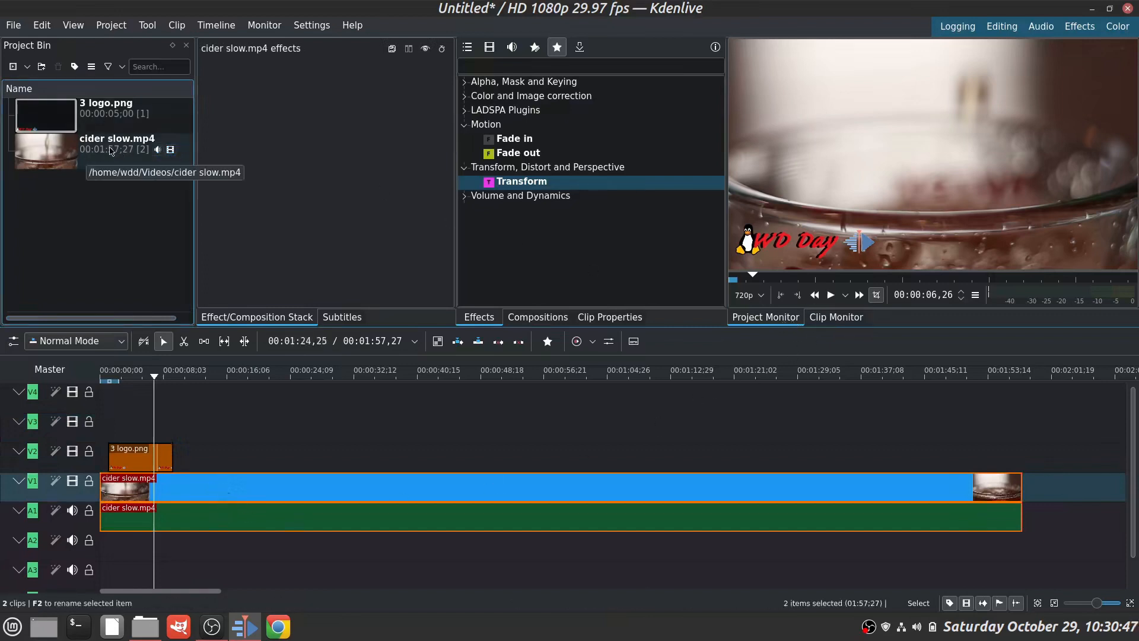
click(110, 152)
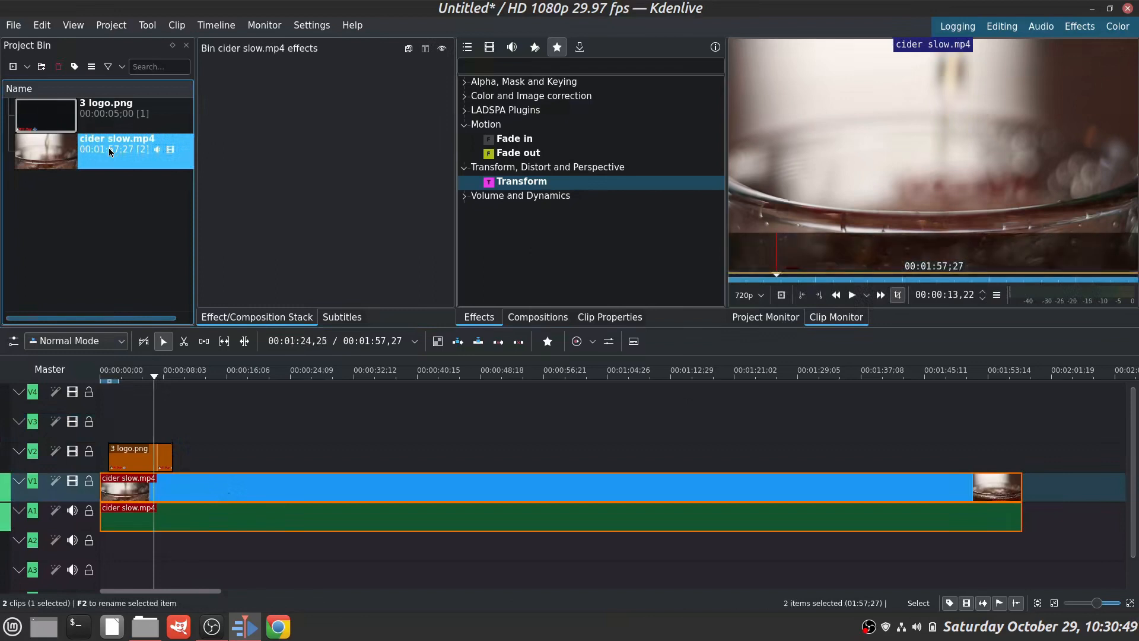
click(104, 116)
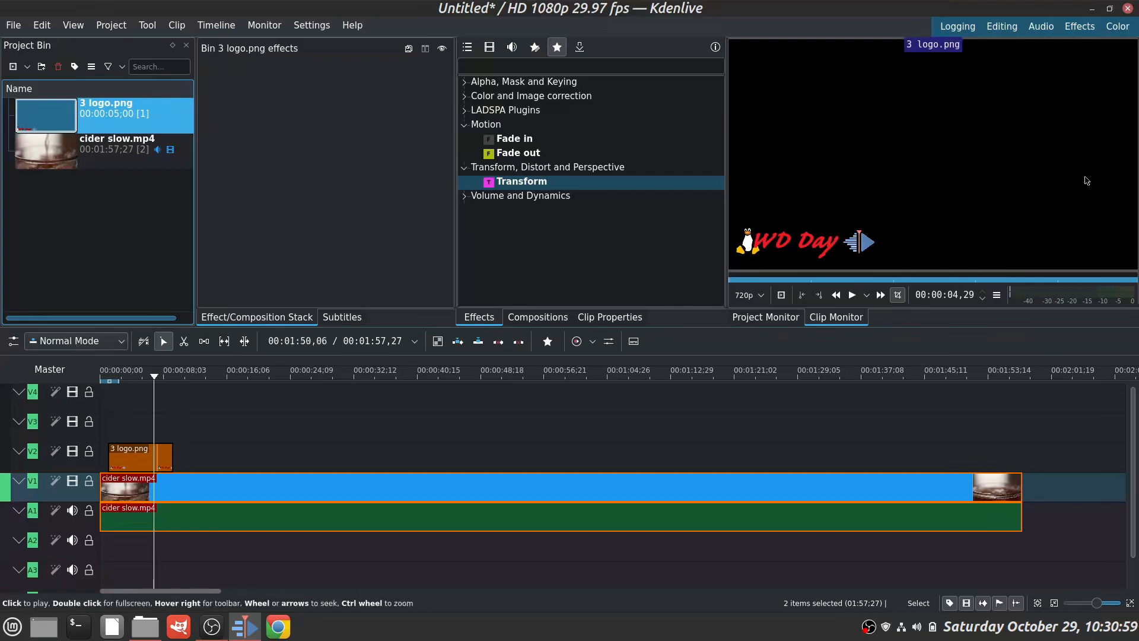
click(555, 188)
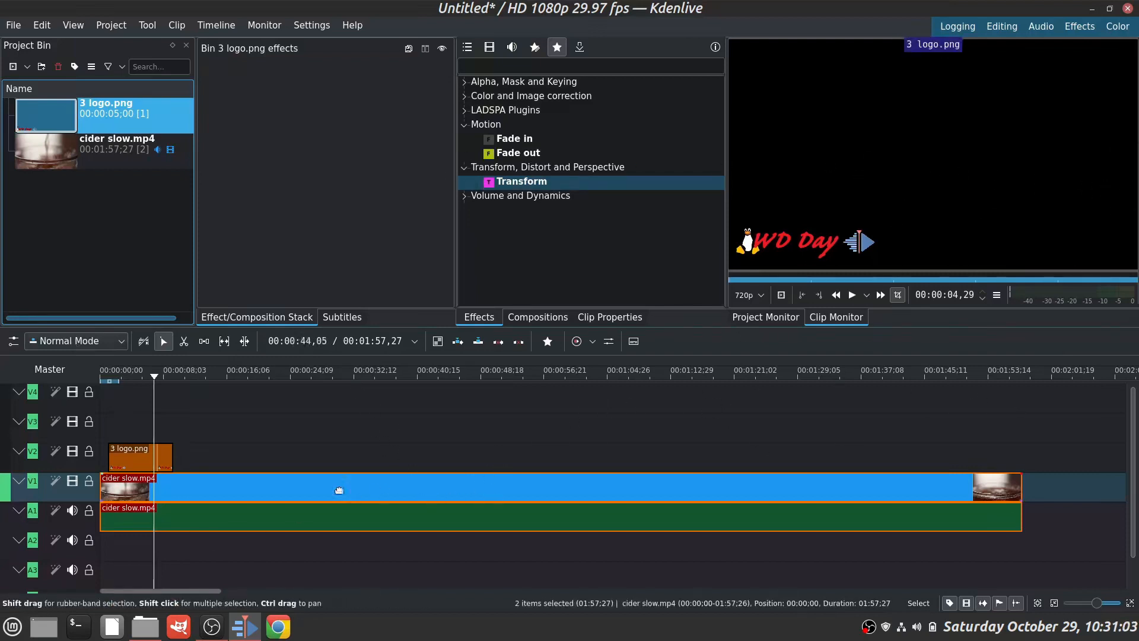
click(273, 496)
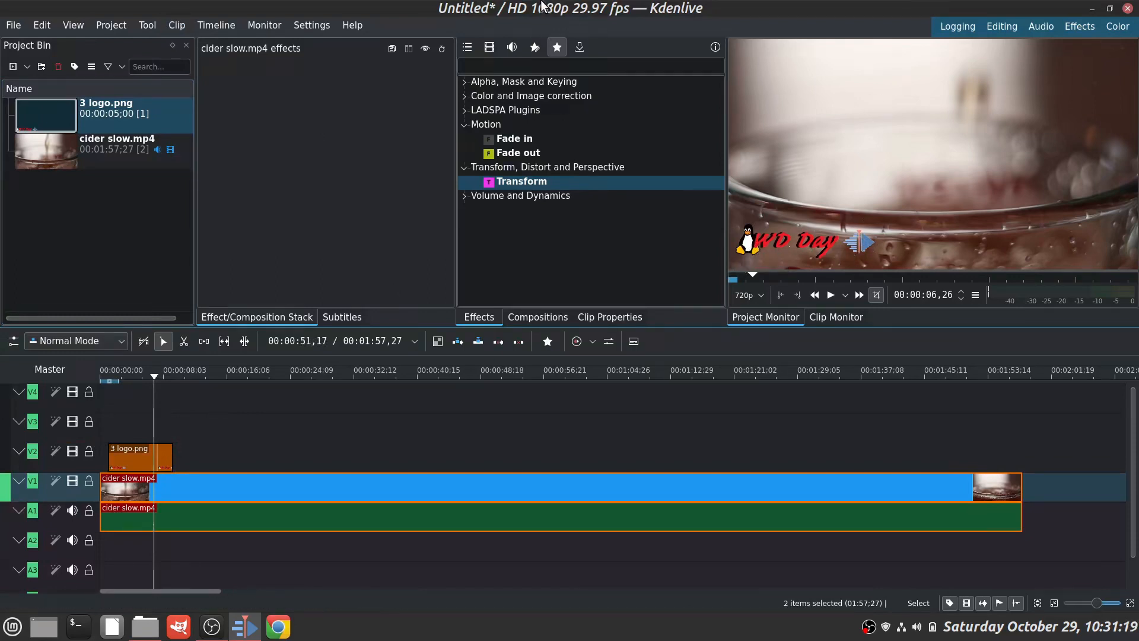
Check the program's version information in its About dialog, widening the dialog and closing it after reading
click(356, 23)
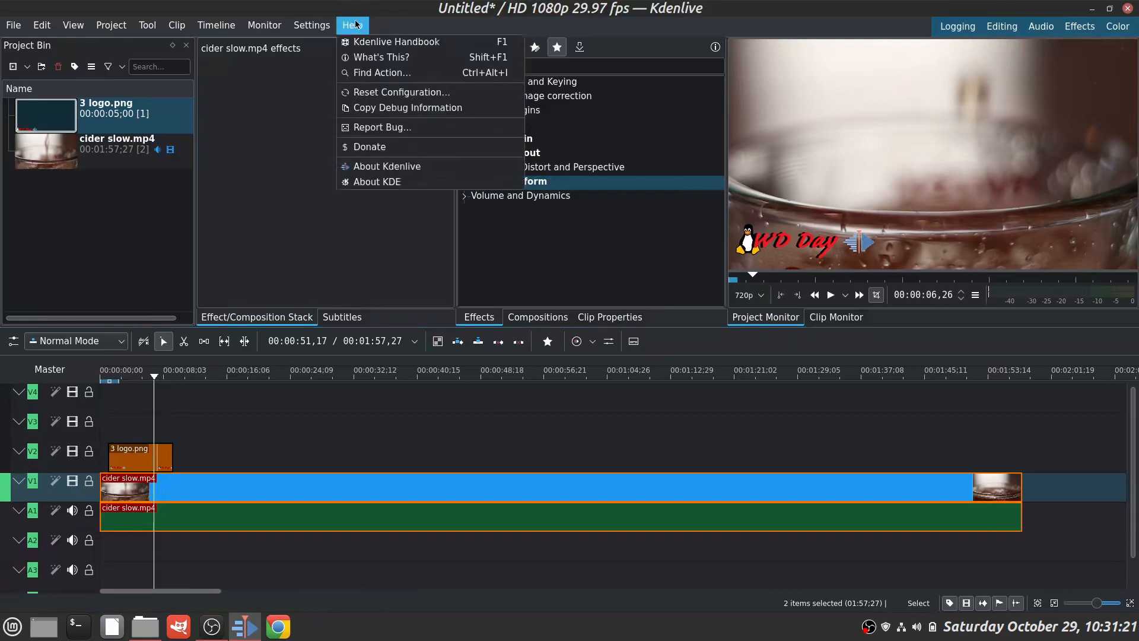
click(432, 167)
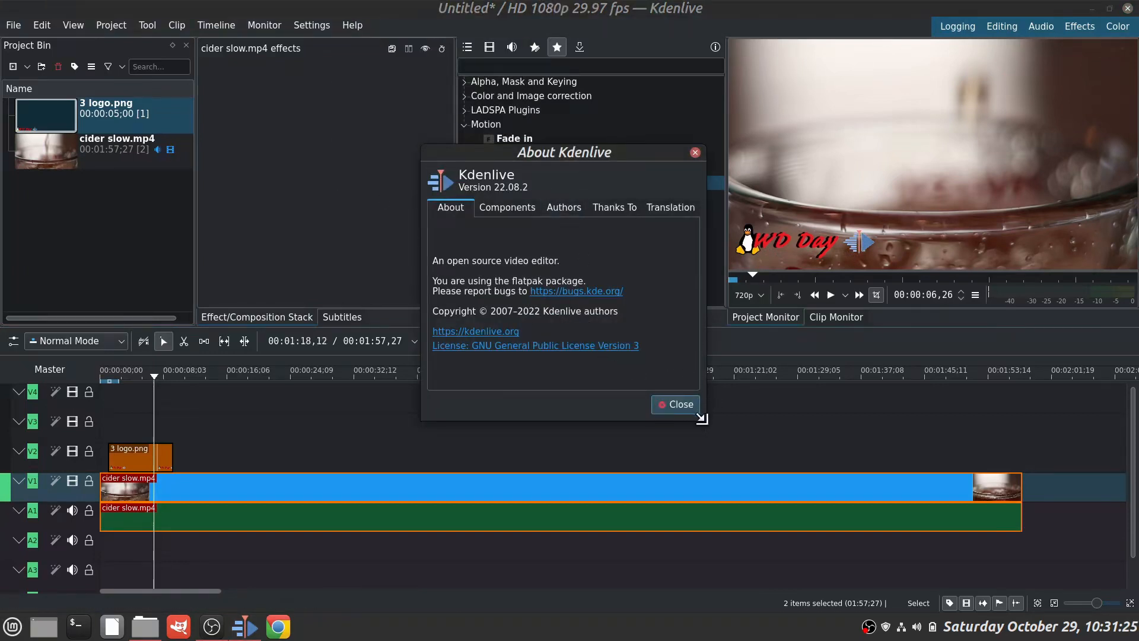
drag(702, 418, 838, 399)
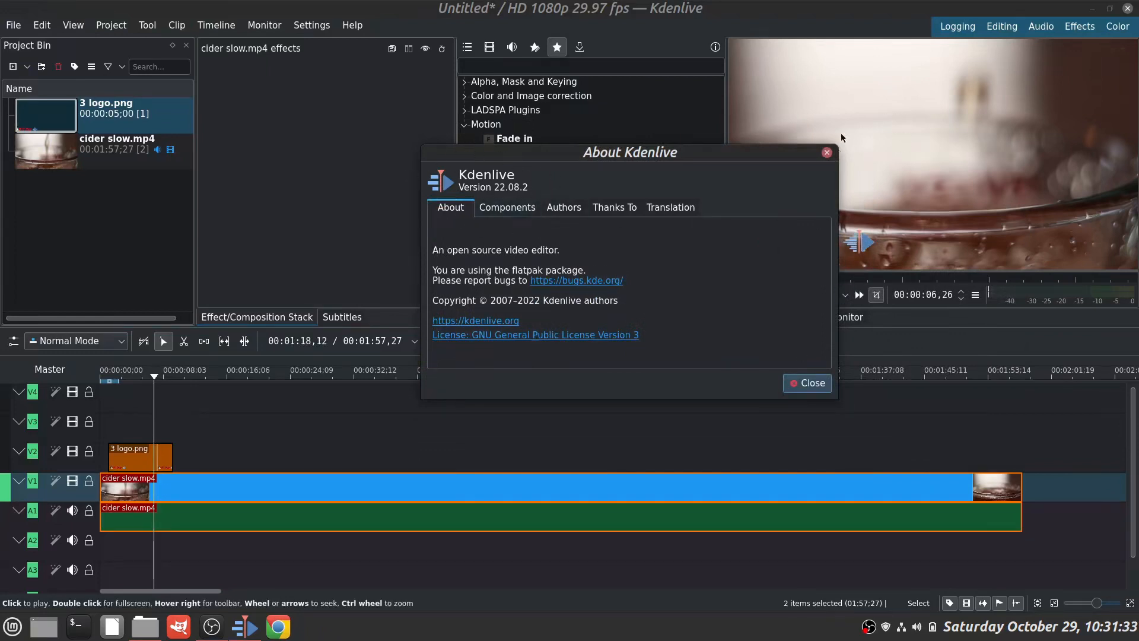
click(810, 383)
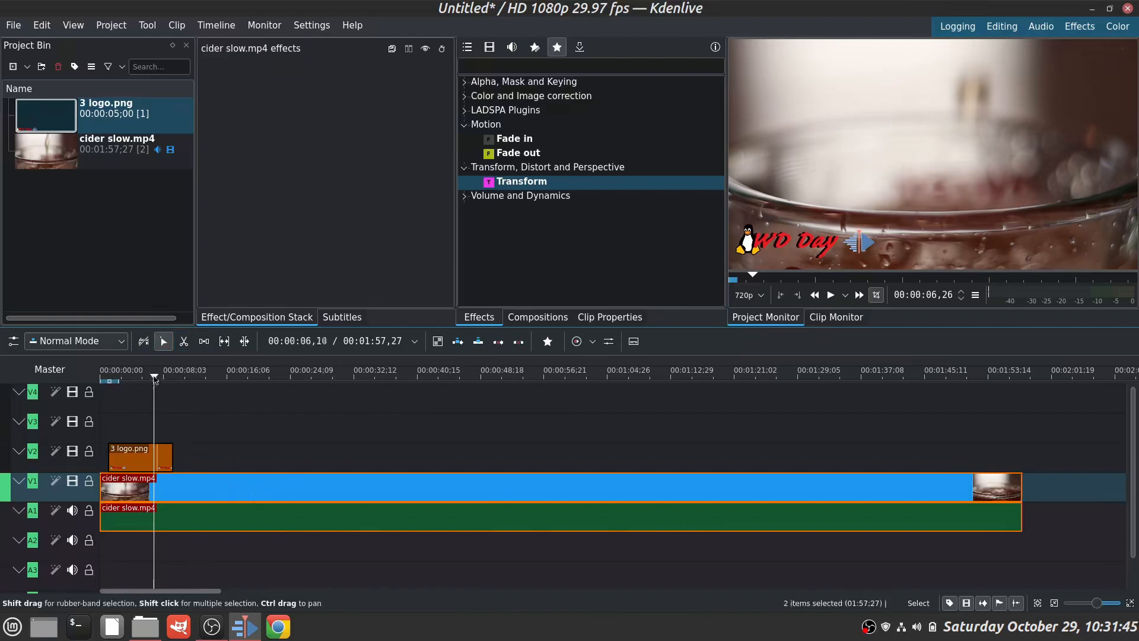
Move the playhead to 00:01:07,01 and start a new title clip with the video frame shown as its background
drag(155, 380, 913, 543)
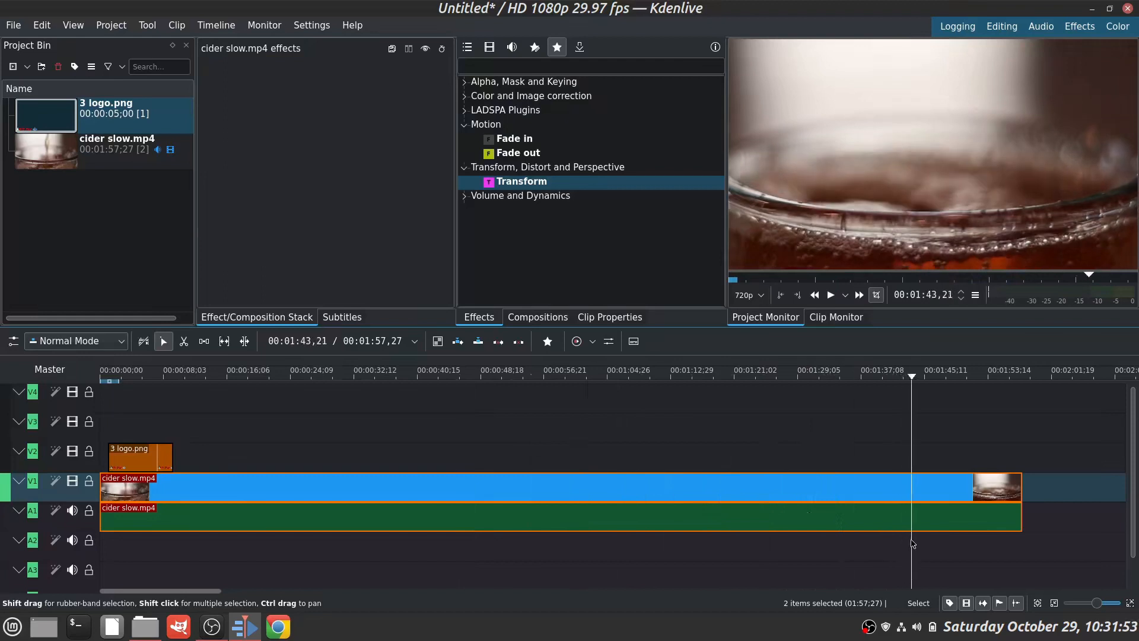
drag(913, 544, 625, 576)
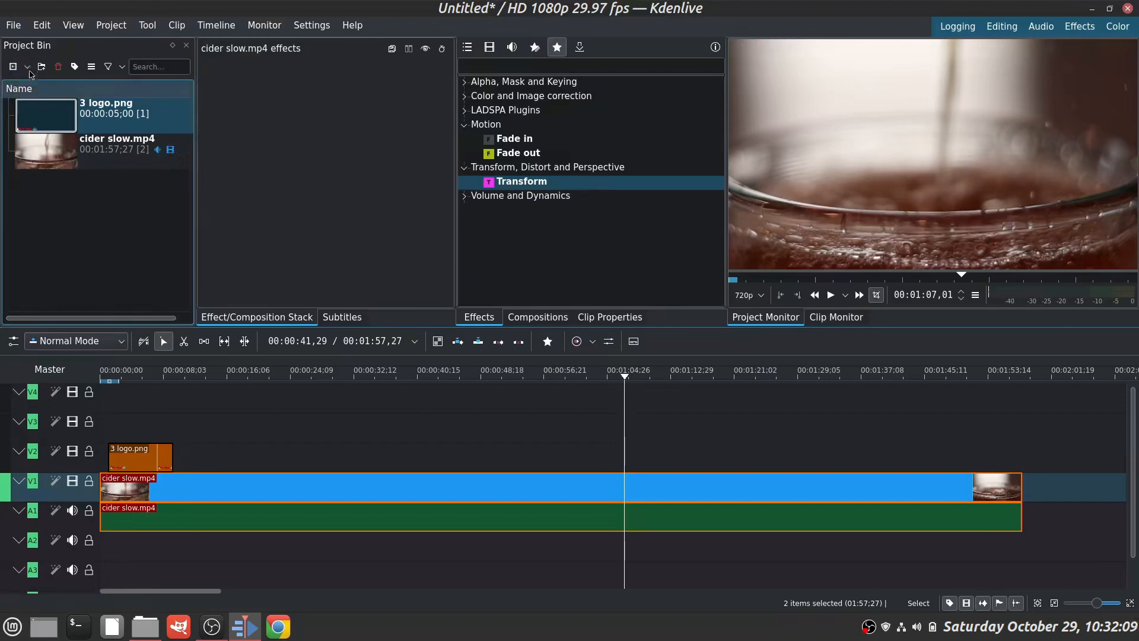
click(27, 68)
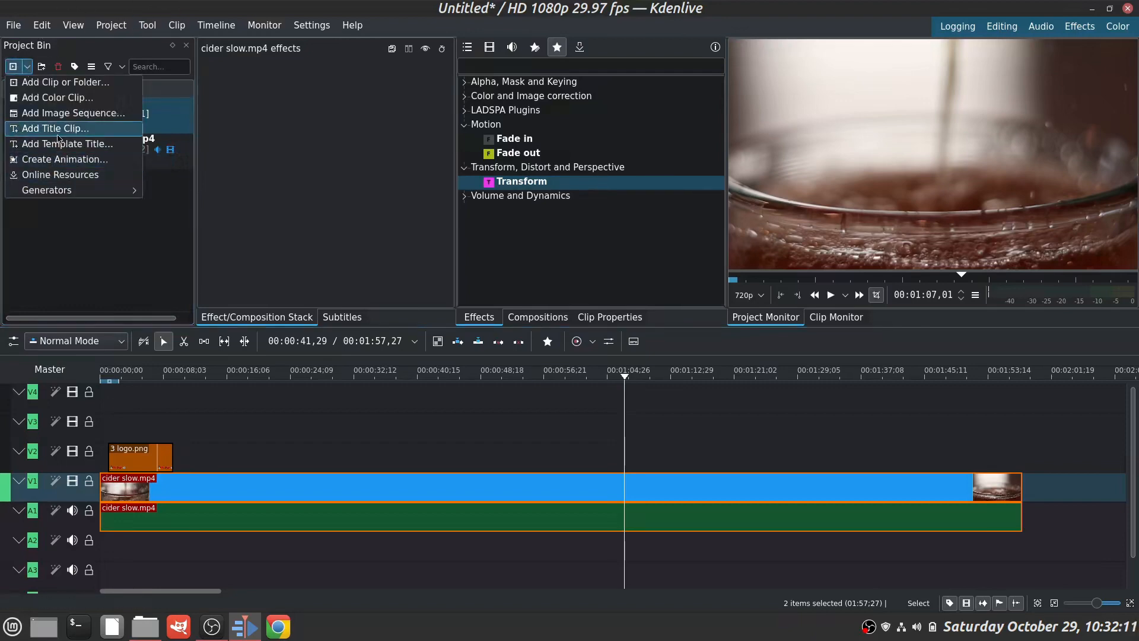
click(69, 131)
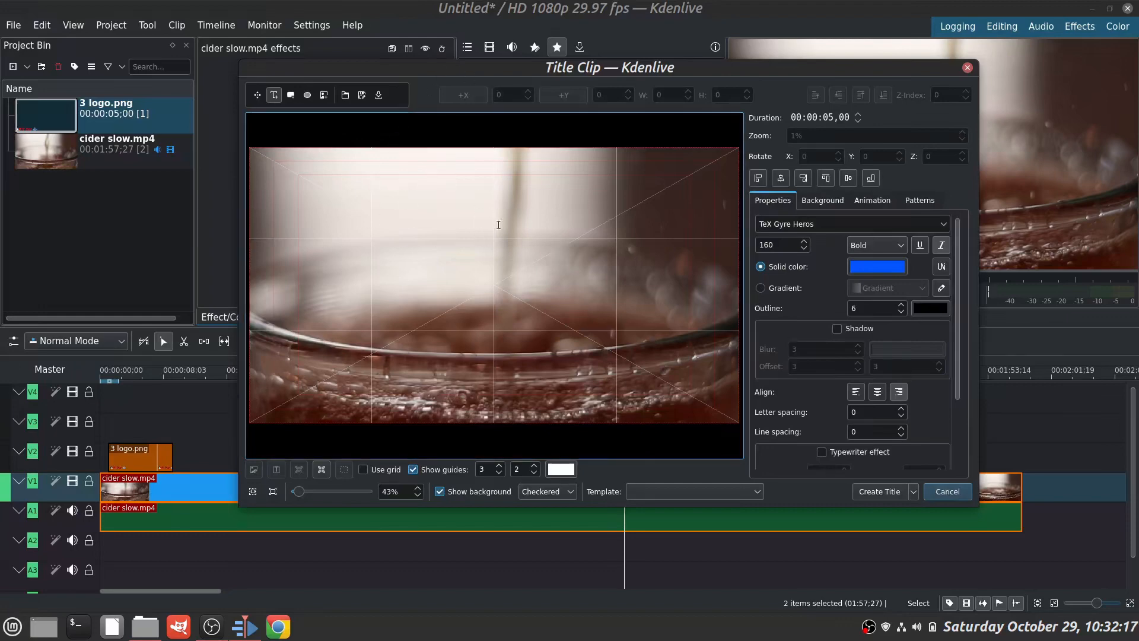
click(440, 492)
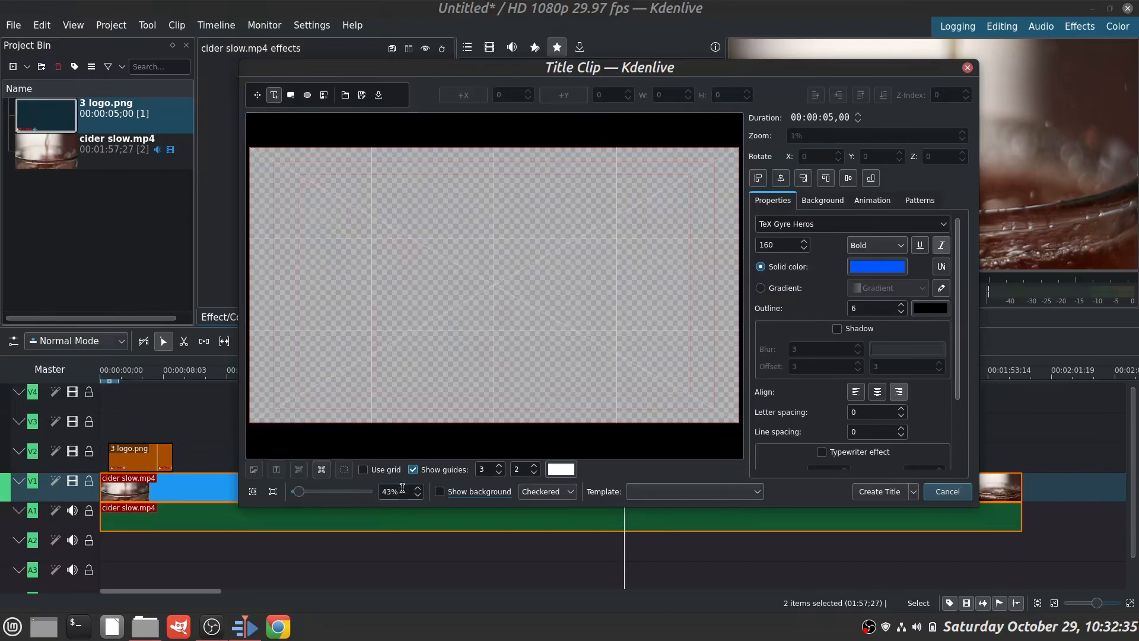
click(439, 492)
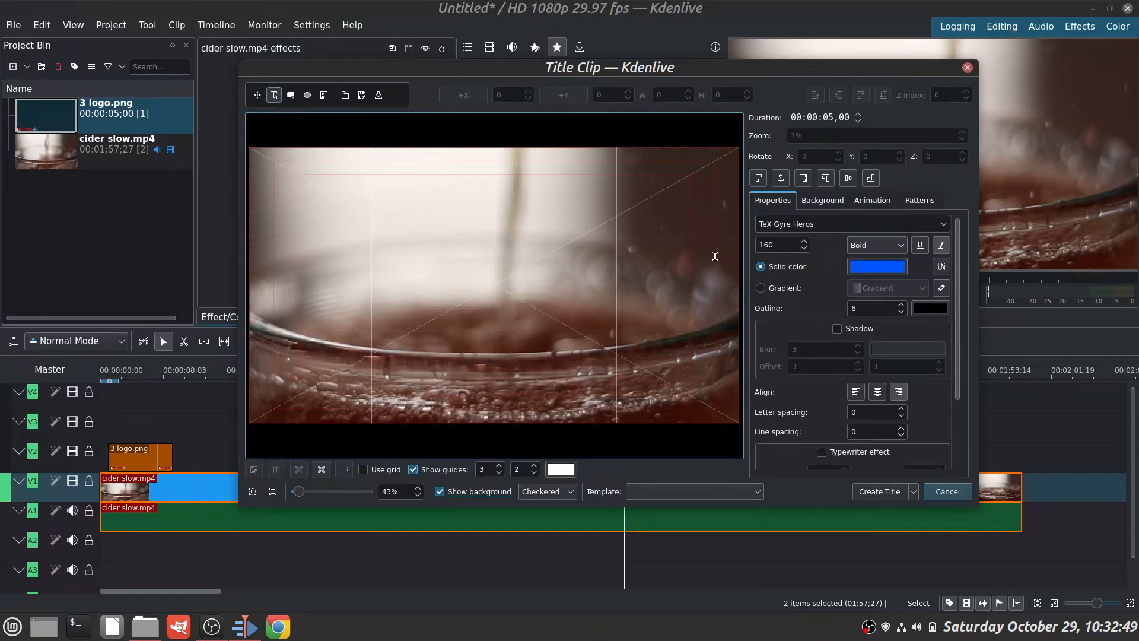
Add a text object to the title clip reading "Kdenlive 22.08.2"
click(292, 193)
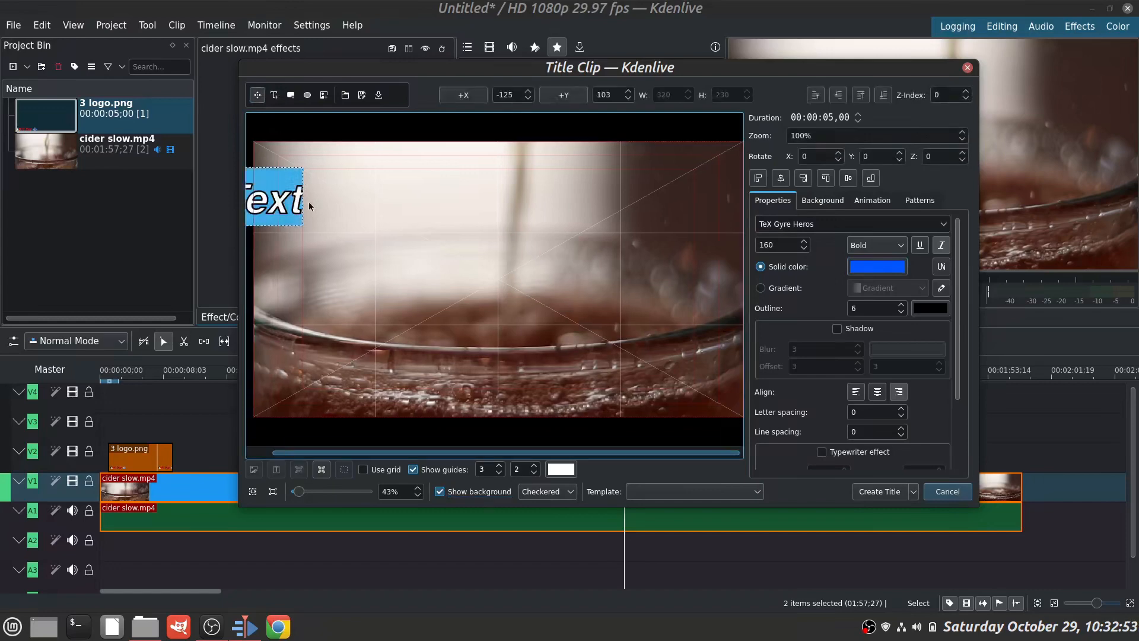
text(Kde)
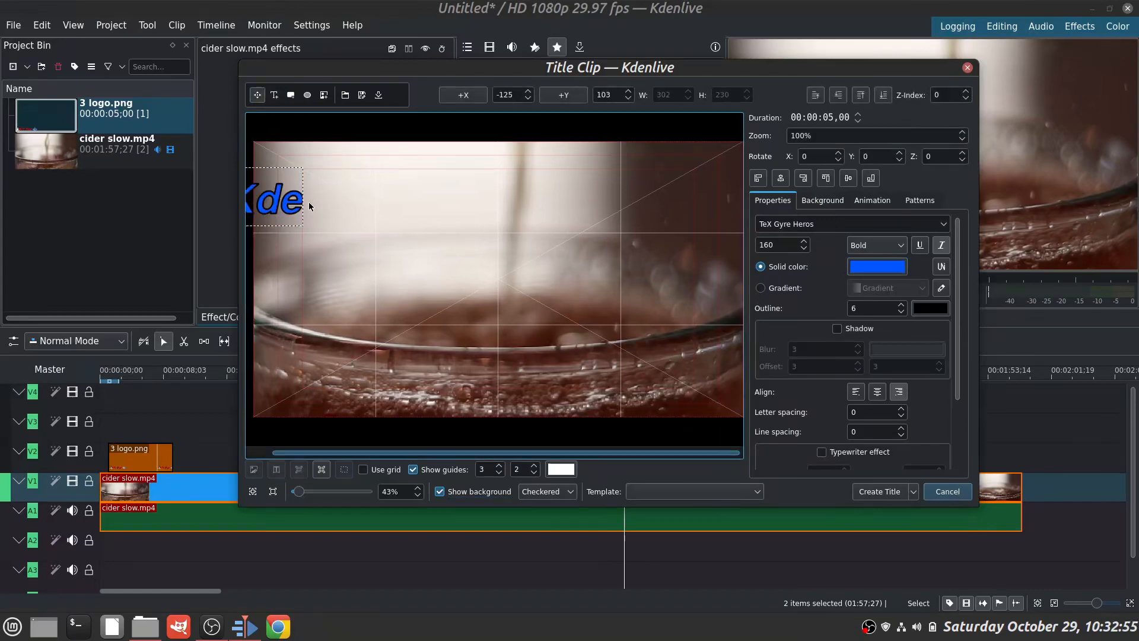
text(nliv)
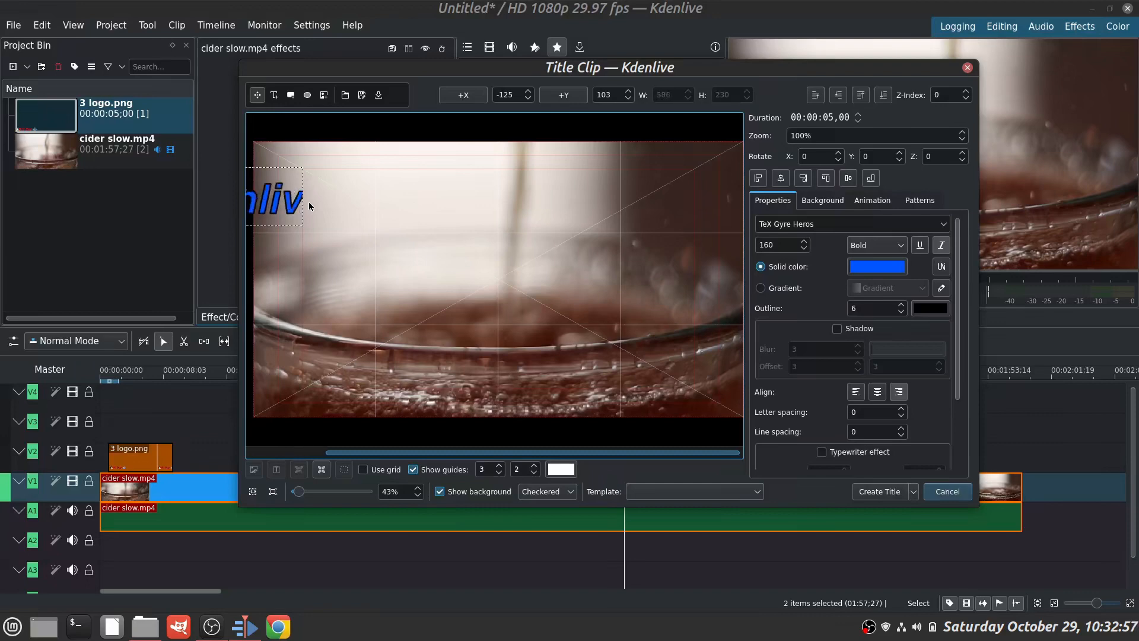
text(e 22.)
text(08)
text(.2)
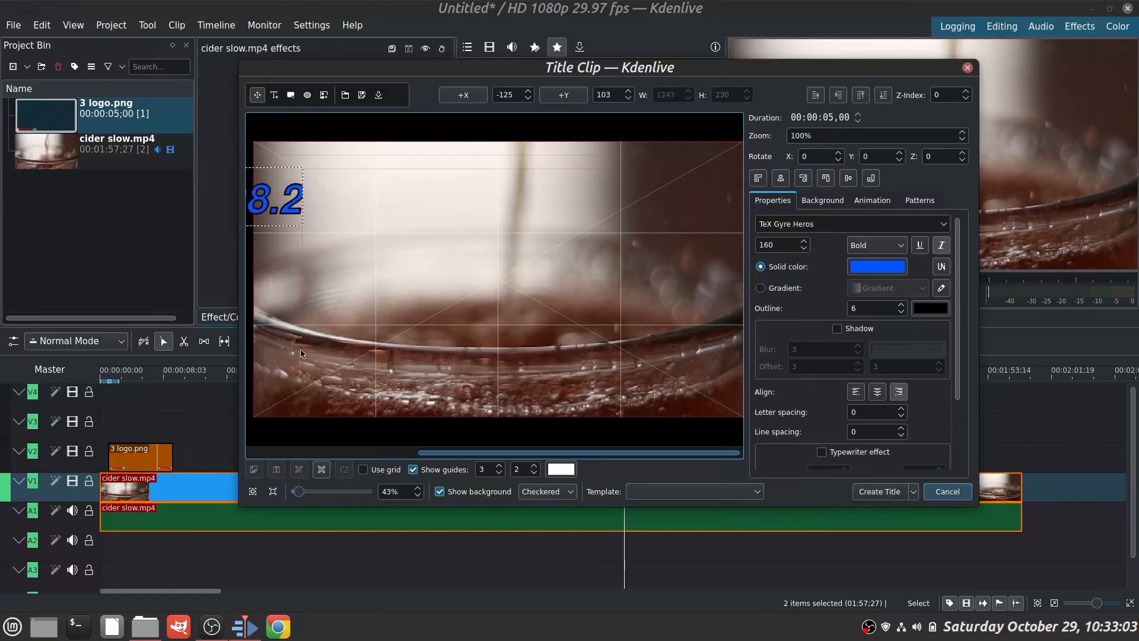
Move the title text fully into the upper part of the frame, at about X 161, Y 66
click(300, 350)
click(331, 212)
drag(330, 212, 619, 233)
drag(564, 457, 727, 473)
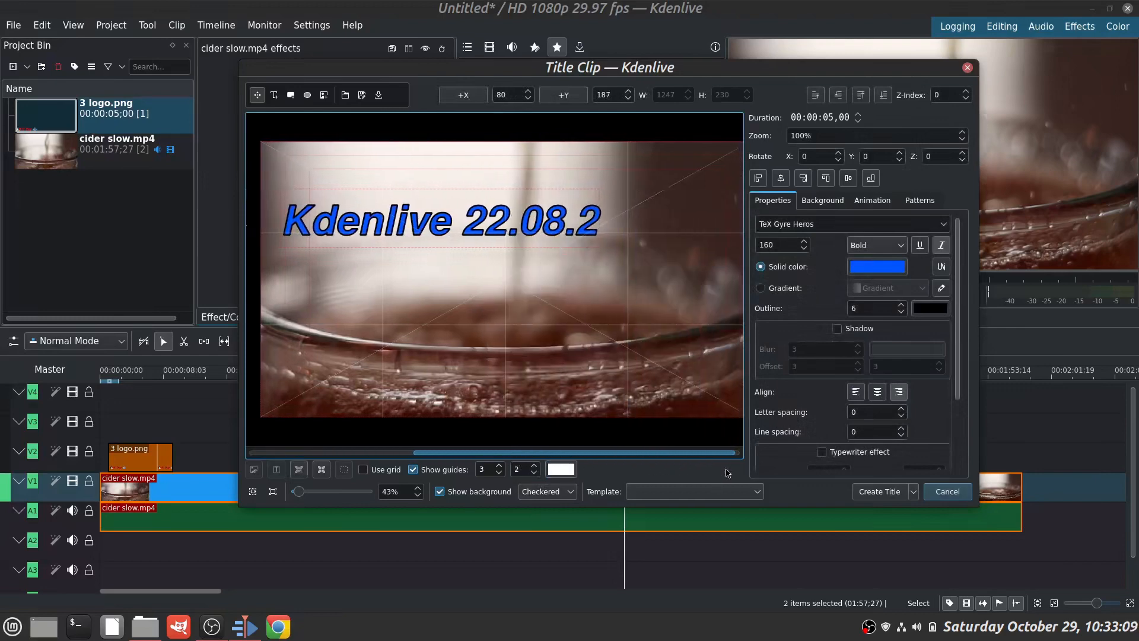
drag(440, 217, 461, 186)
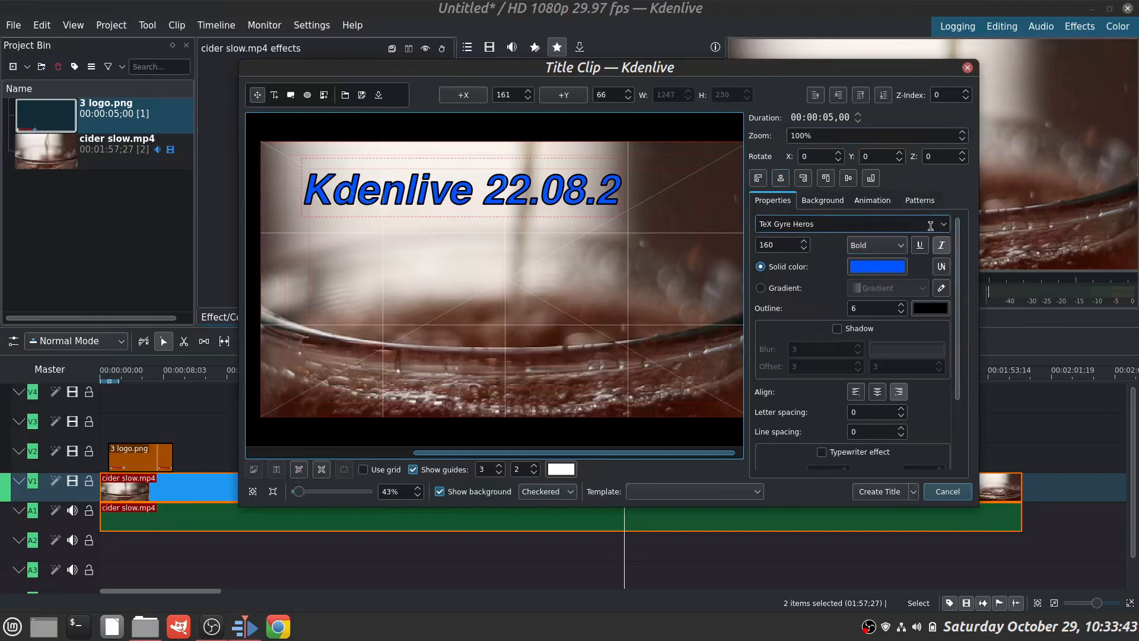
Browse the title fonts and try a black-to-blue gradient fill with a slightly rotated angle, then restore the solid color
click(943, 225)
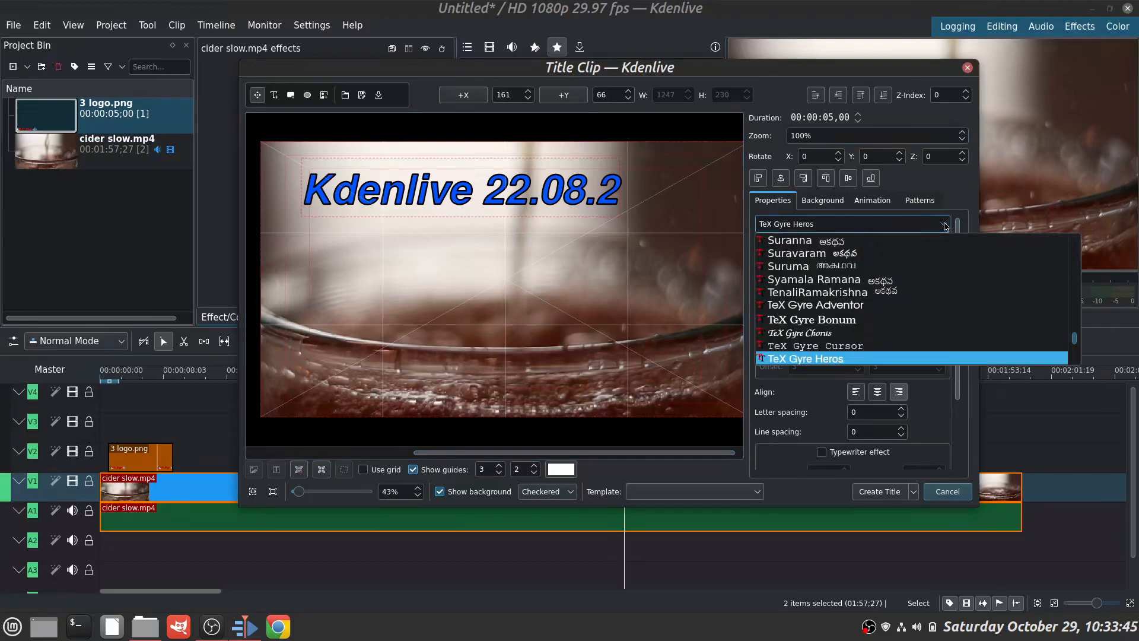
click(901, 226)
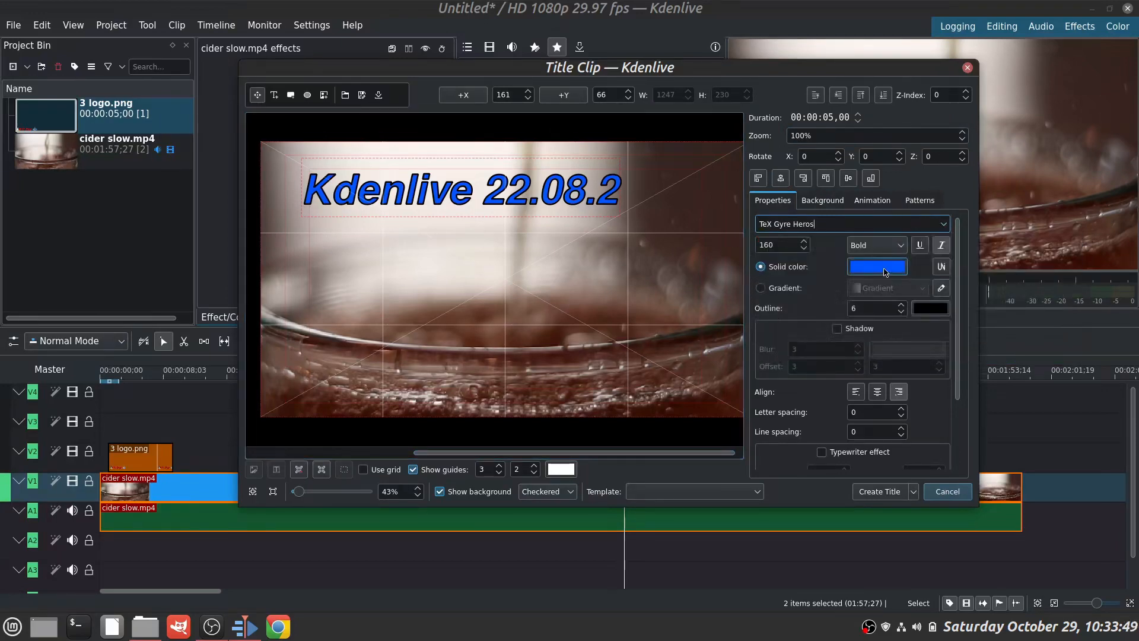
click(762, 288)
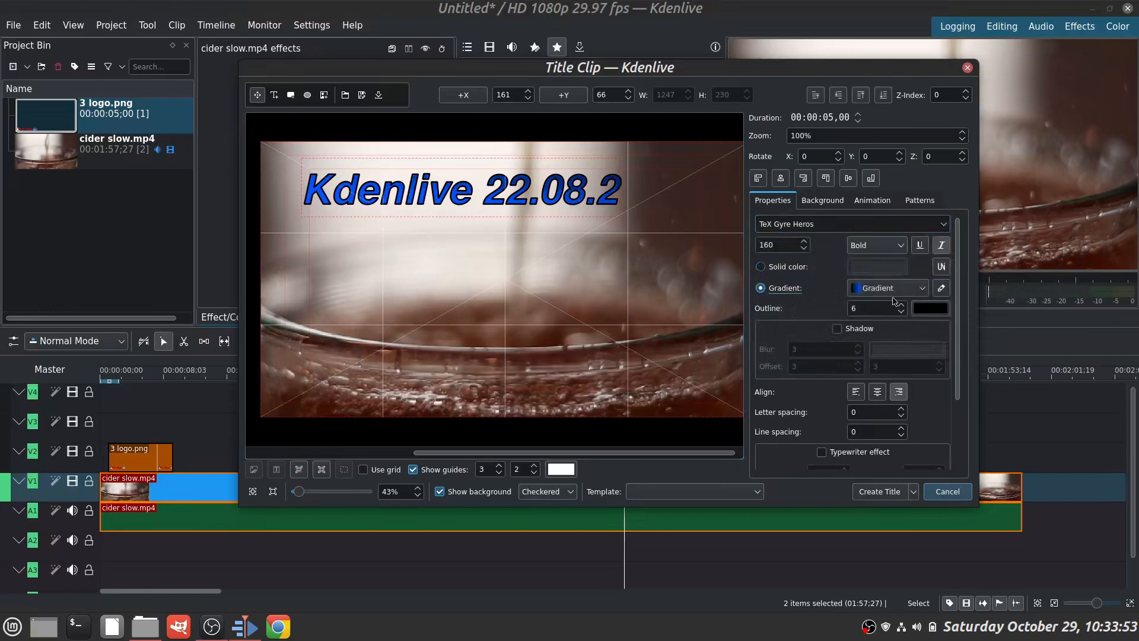
click(942, 290)
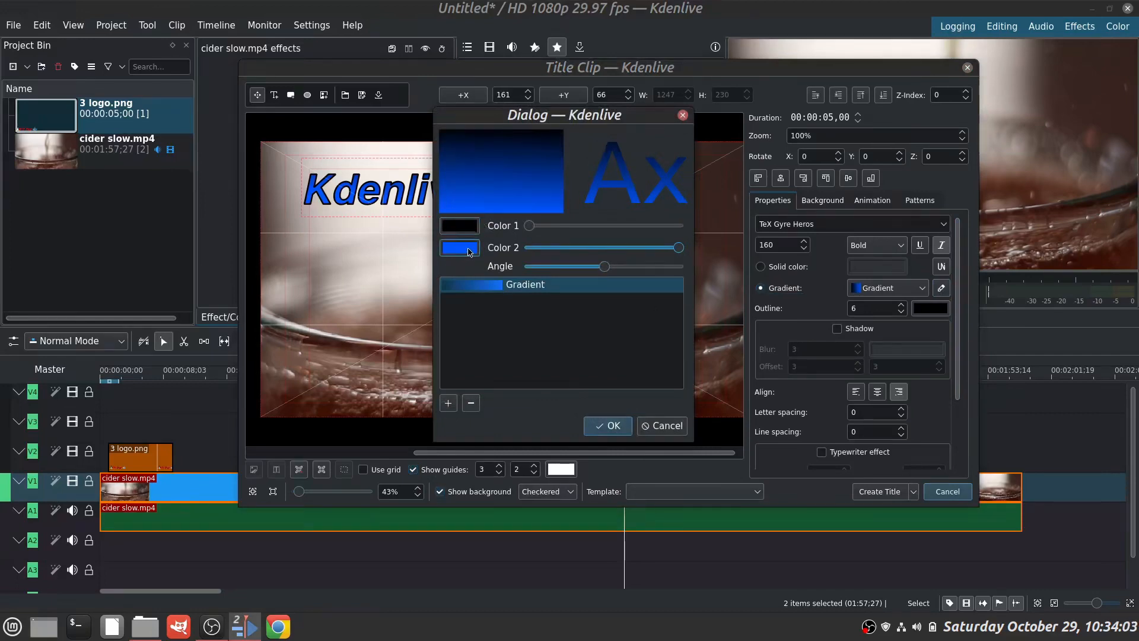
mouse_move(606, 267)
mouse_down()
mouse_move(509, 271)
mouse_move(705, 271)
mouse_move(555, 269)
mouse_move(664, 271)
mouse_move(598, 262)
mouse_move(611, 261)
mouse_up()
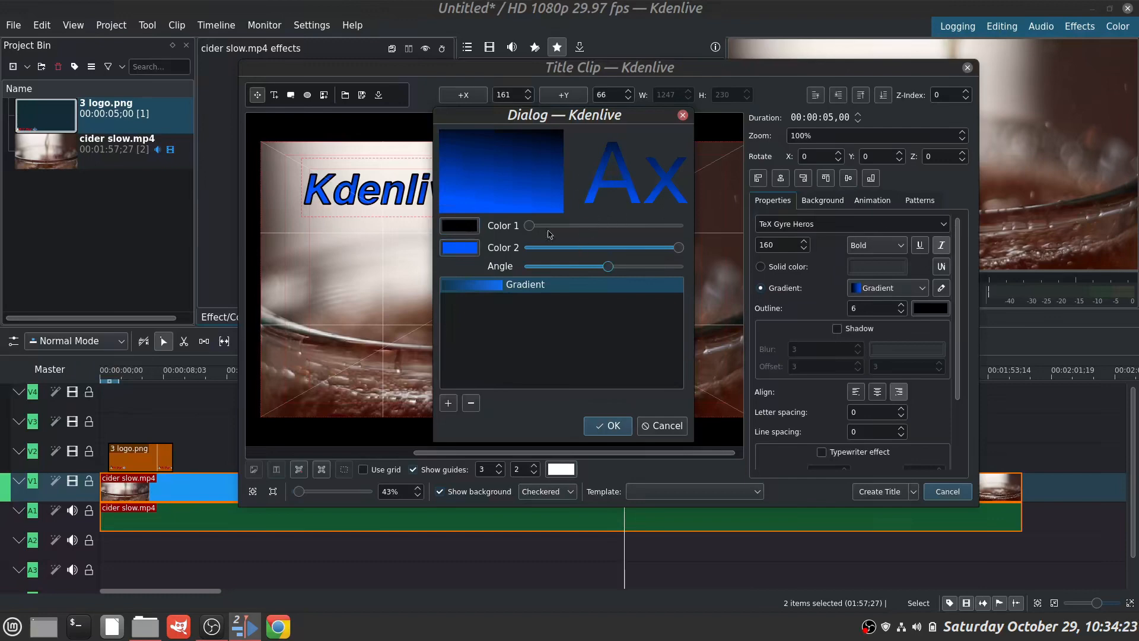
click(607, 425)
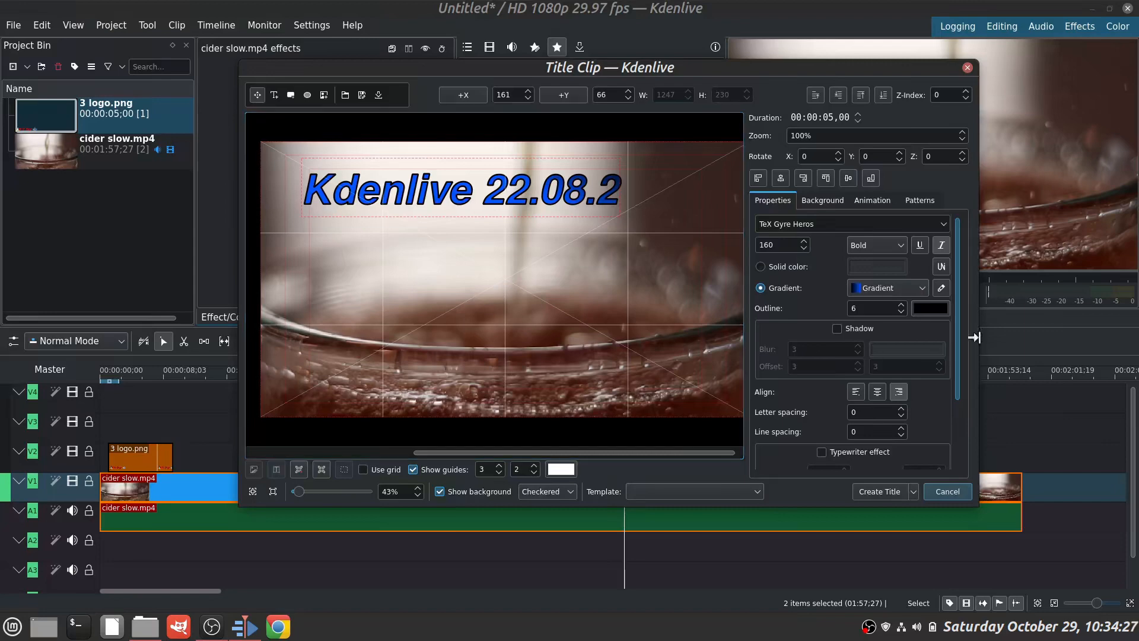
click(761, 267)
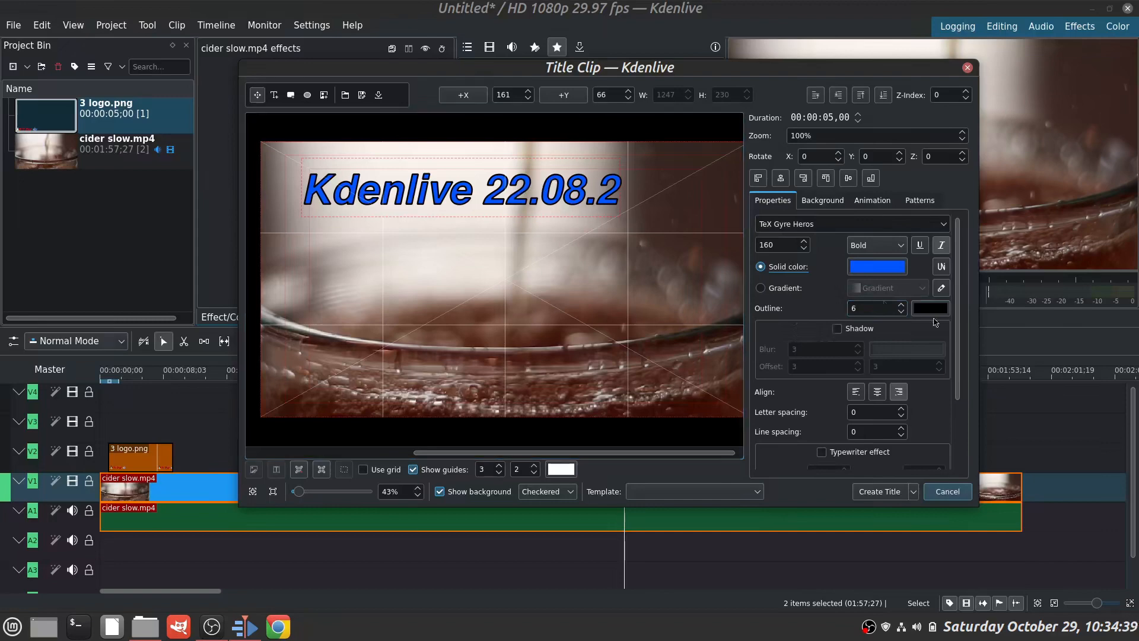
Try a thicker outline of 14 on the title text, then set the outline back to 6
click(902, 306)
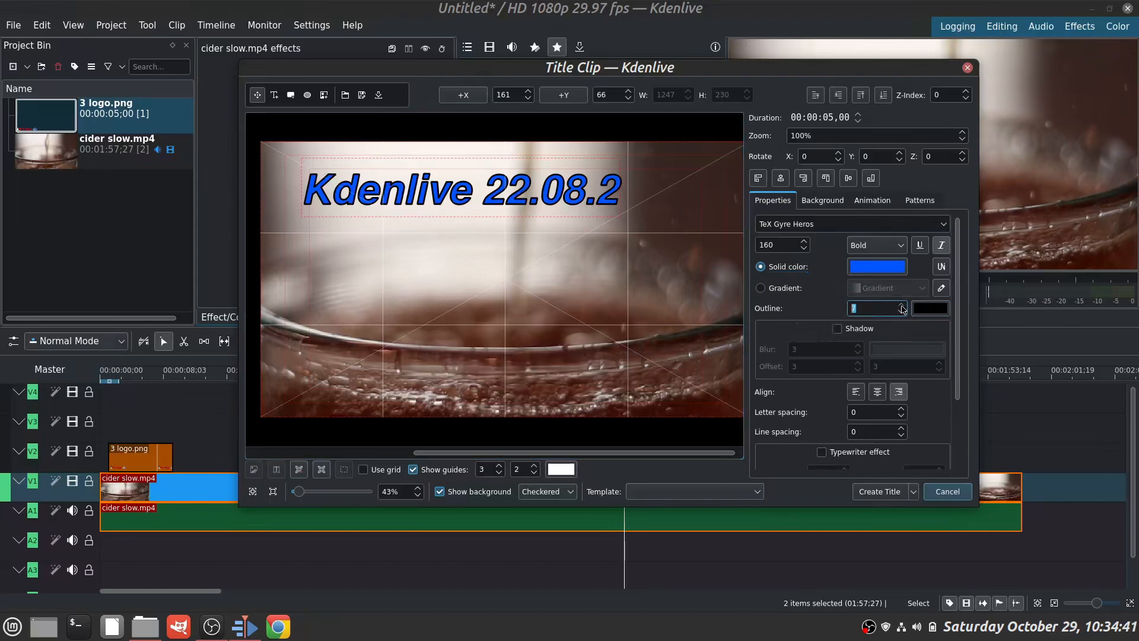
click(901, 306)
click(901, 305)
click(901, 306)
click(901, 306)
click(902, 305)
click(902, 306)
click(902, 305)
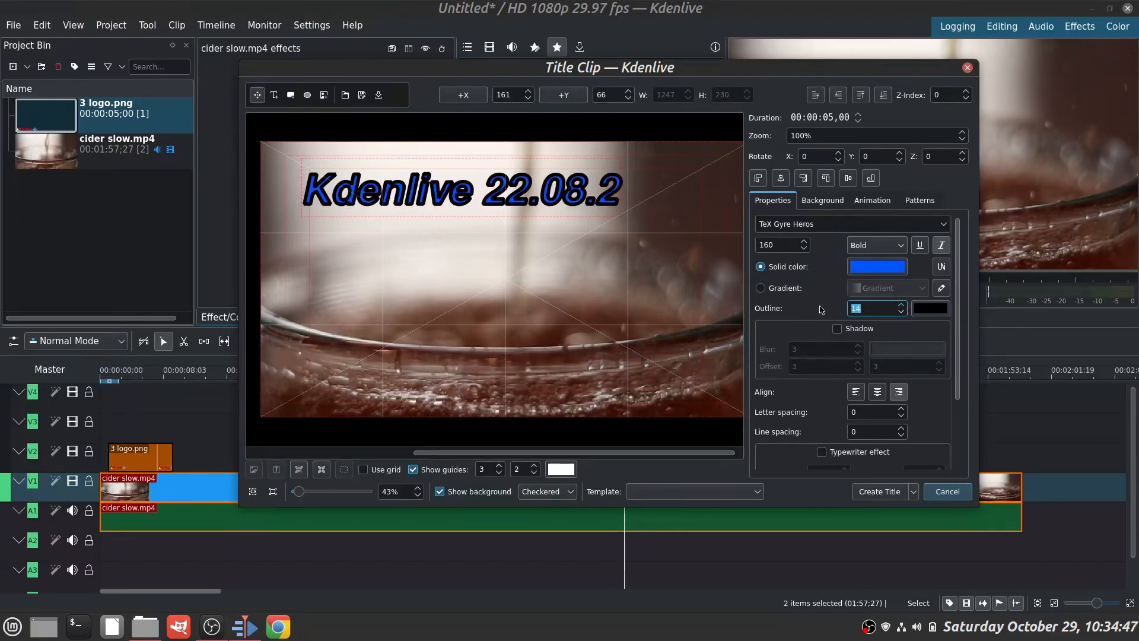
text(6)
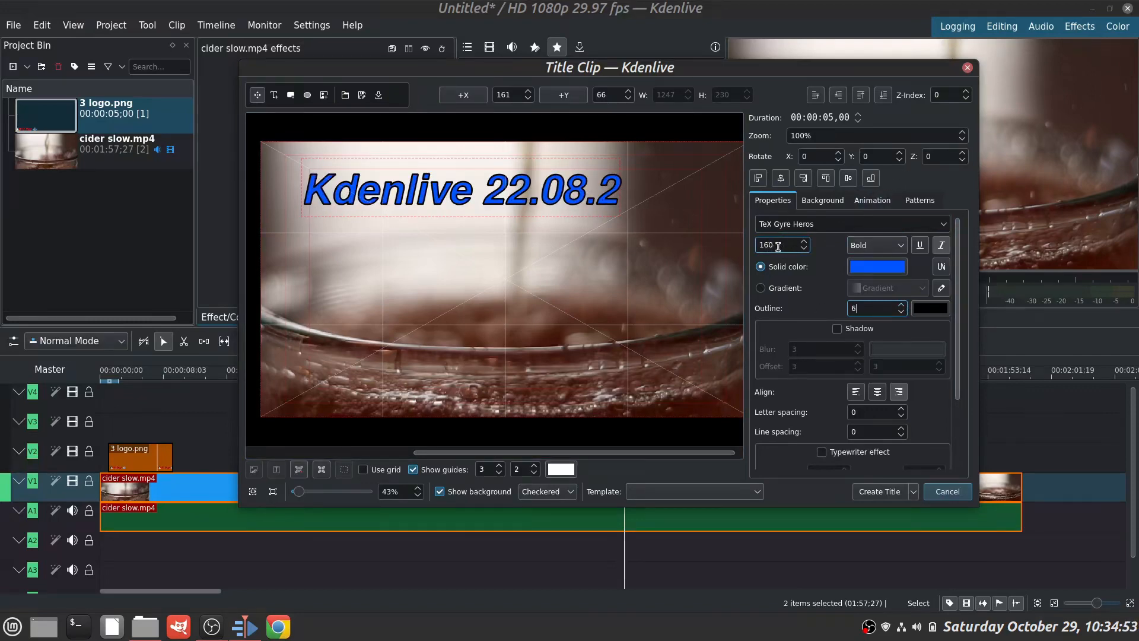
Try a larger font size of 179 on the title text, then set the size back to 160
click(805, 242)
scroll(805, 245, up, 19)
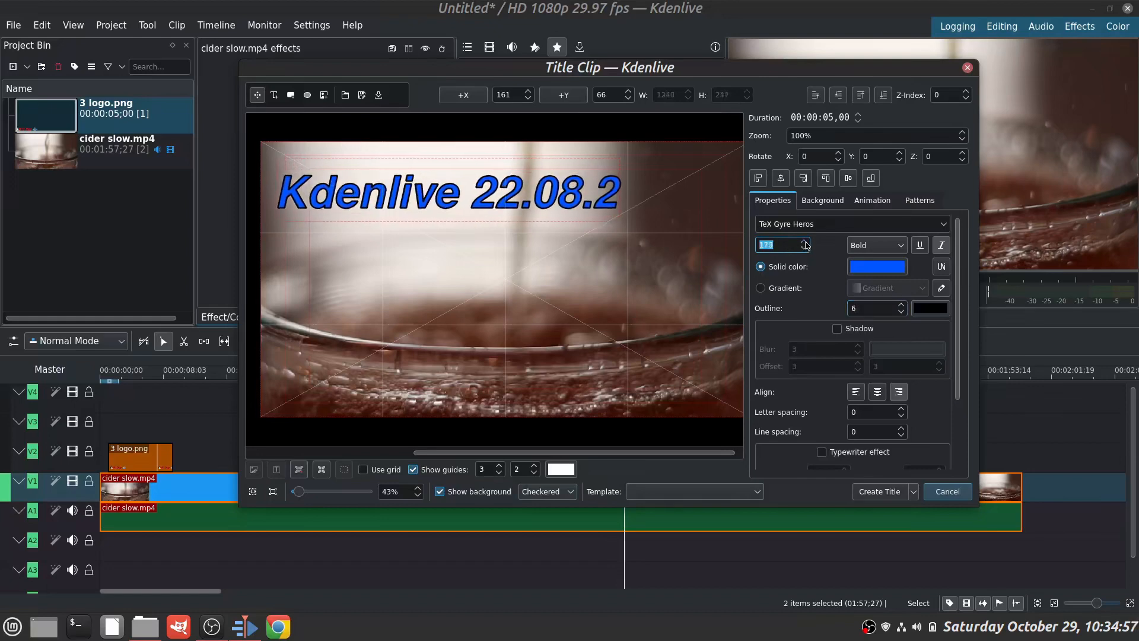
click(779, 245)
drag(779, 245, 755, 248)
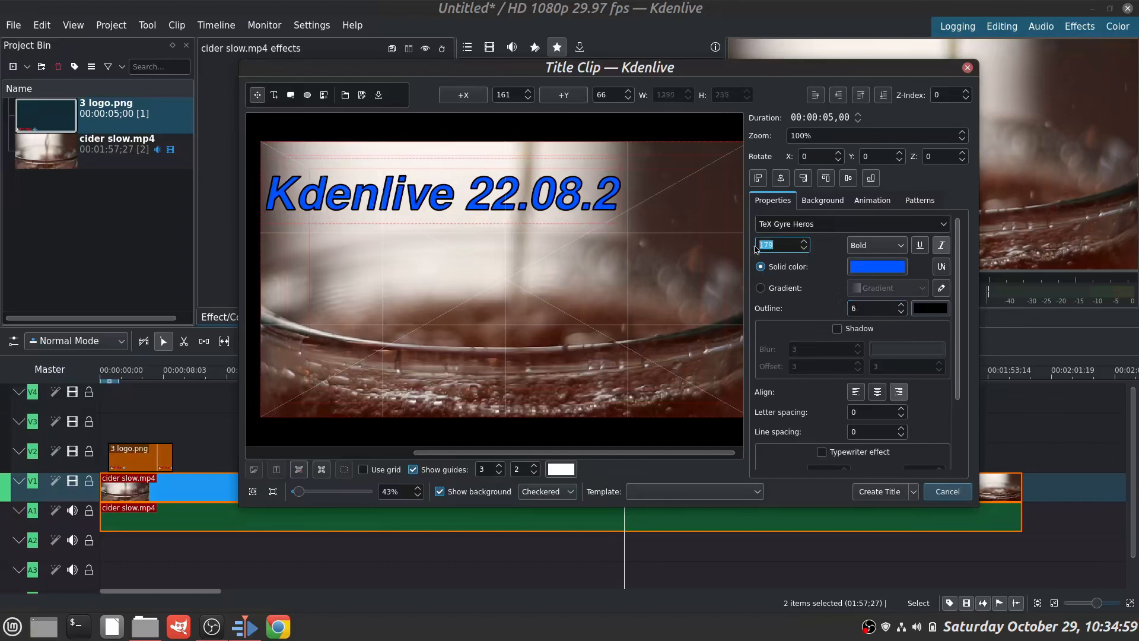
text(160)
Reposition the title text in the upper part of the frame at about X 135, Y 73
click(558, 185)
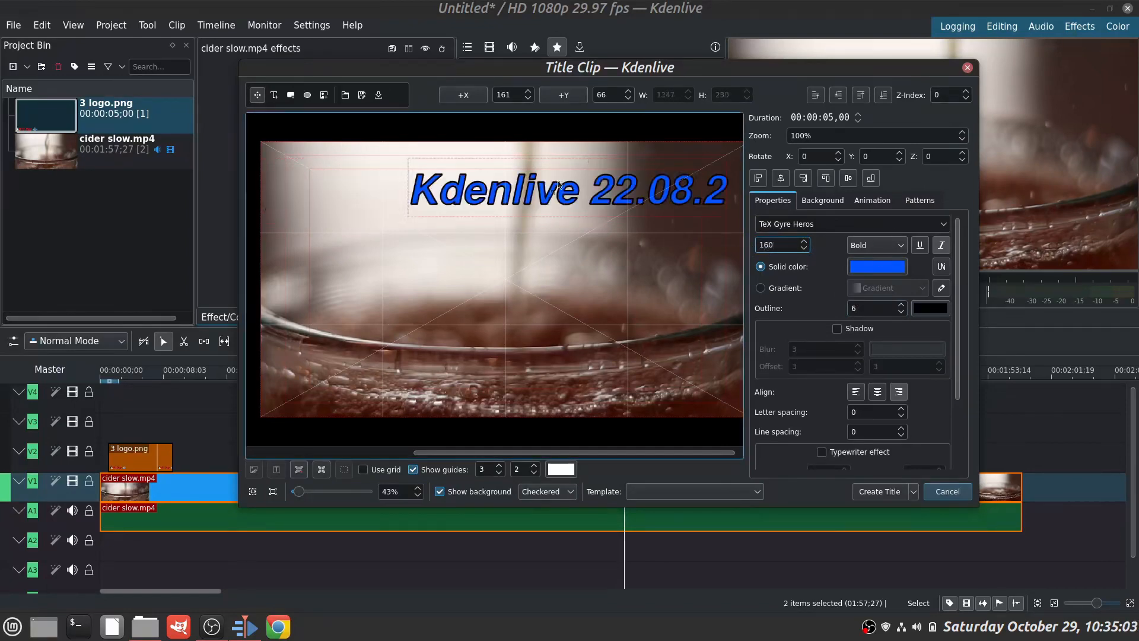
drag(598, 196, 484, 194)
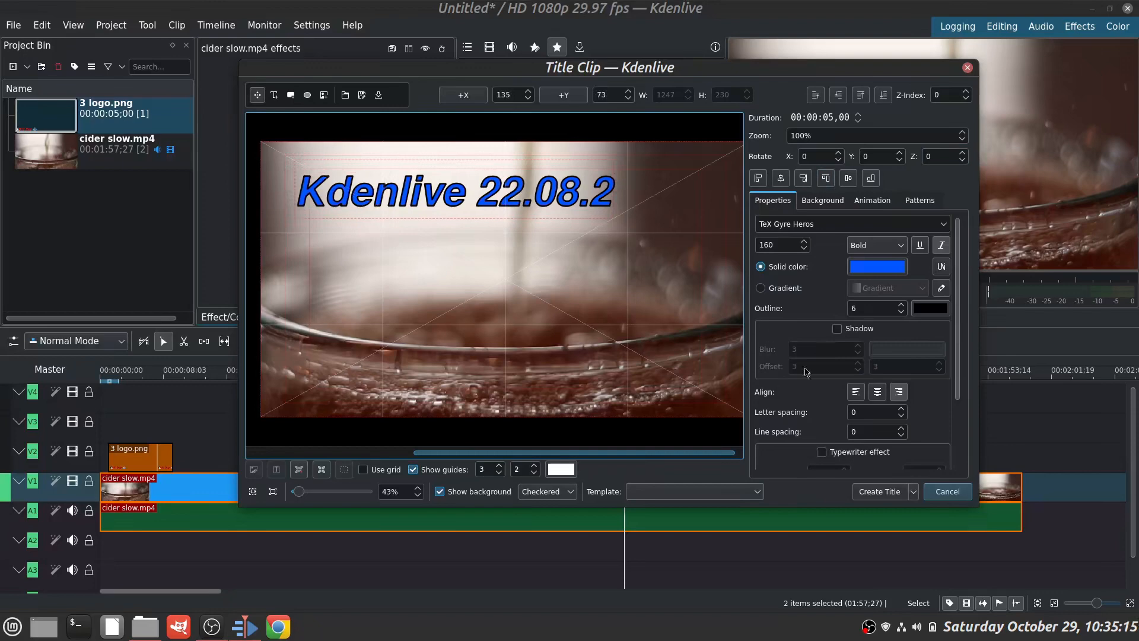
Add a shadow with a horizontal offset of 12 to the "Kdenlive 22.08.2" text
click(837, 329)
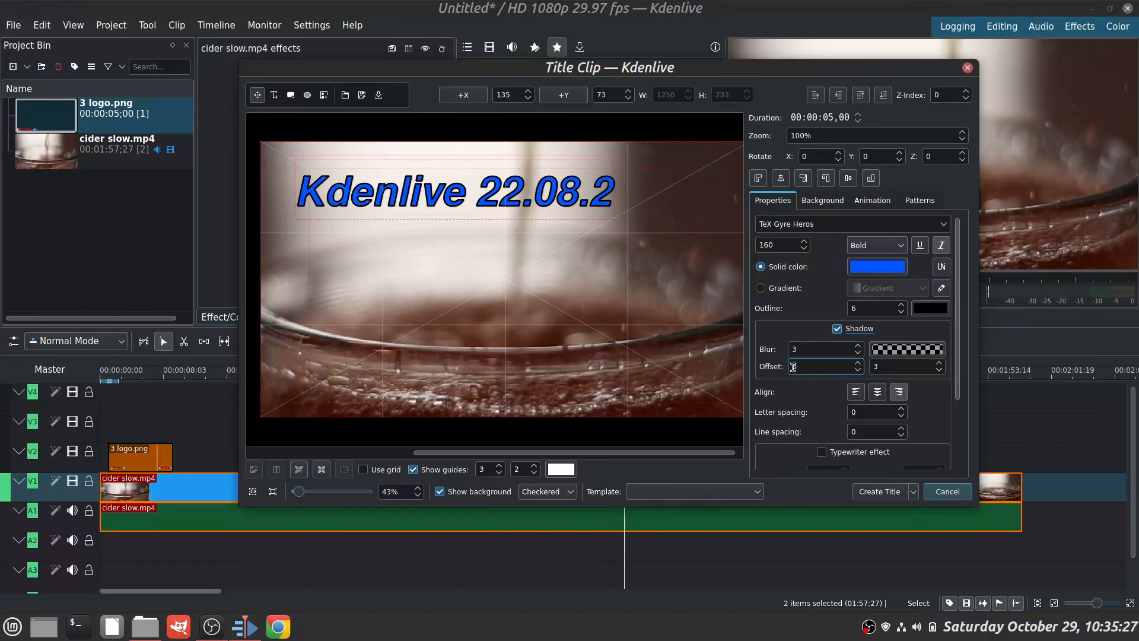
drag(801, 366, 793, 366)
text(12)
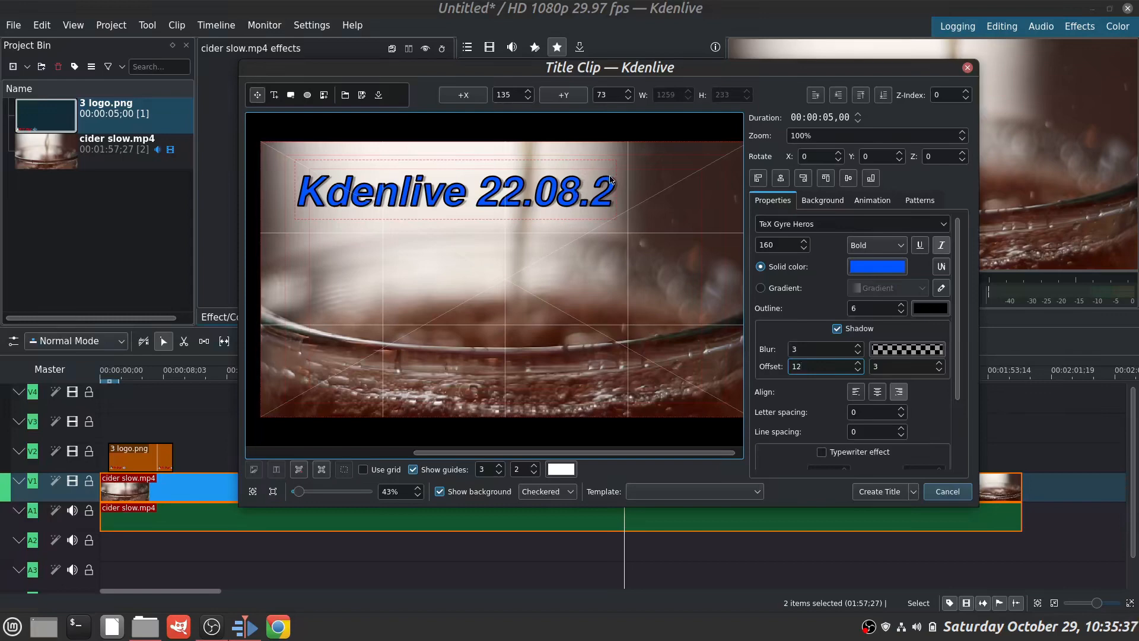
click(610, 198)
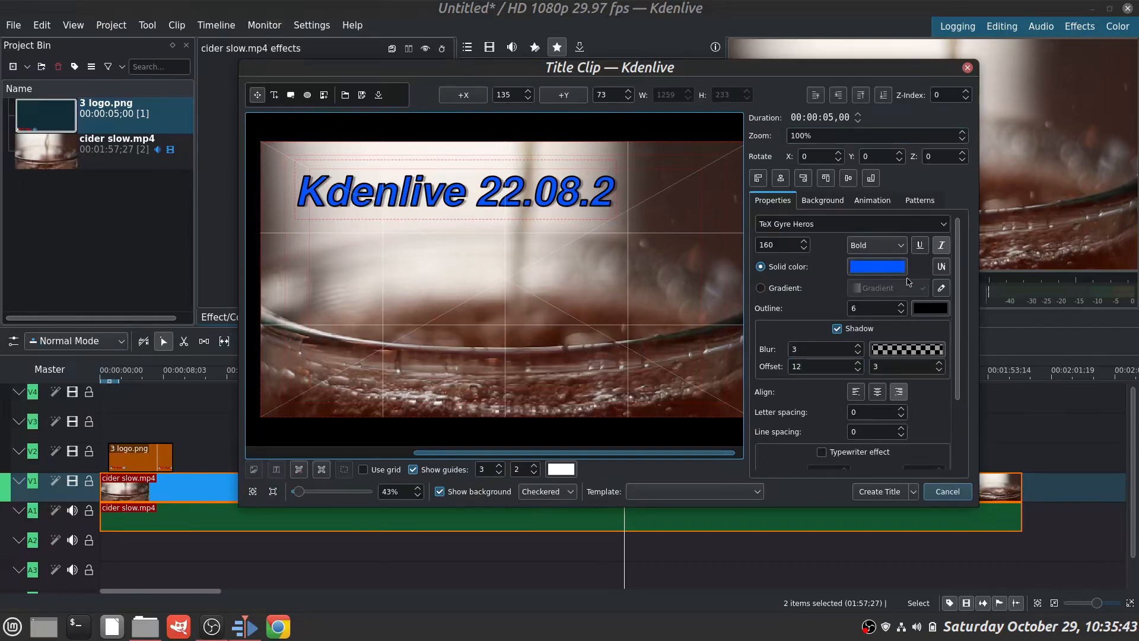
Enable the typewriter effect by character for the text with a frame step of 2, and create the title clip
click(870, 461)
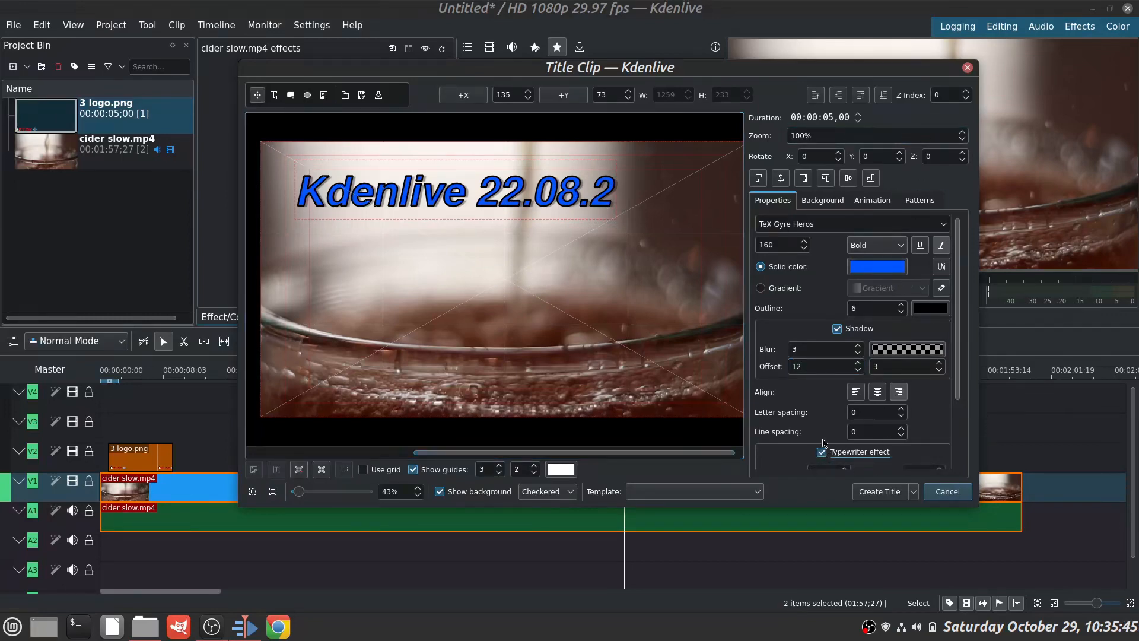
drag(959, 331, 955, 432)
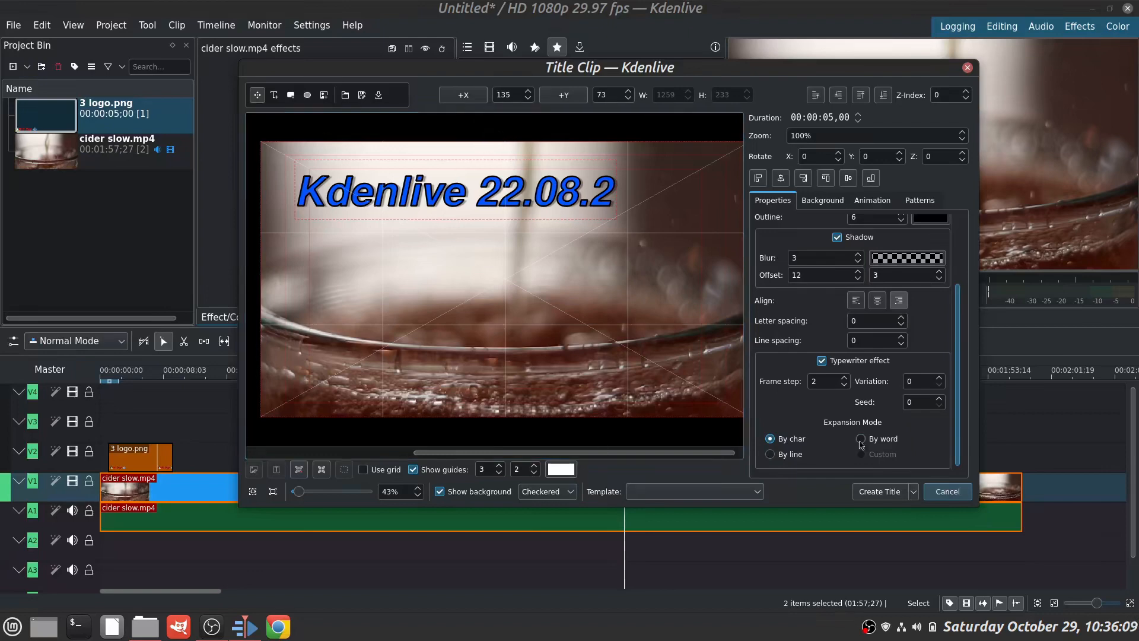
click(880, 492)
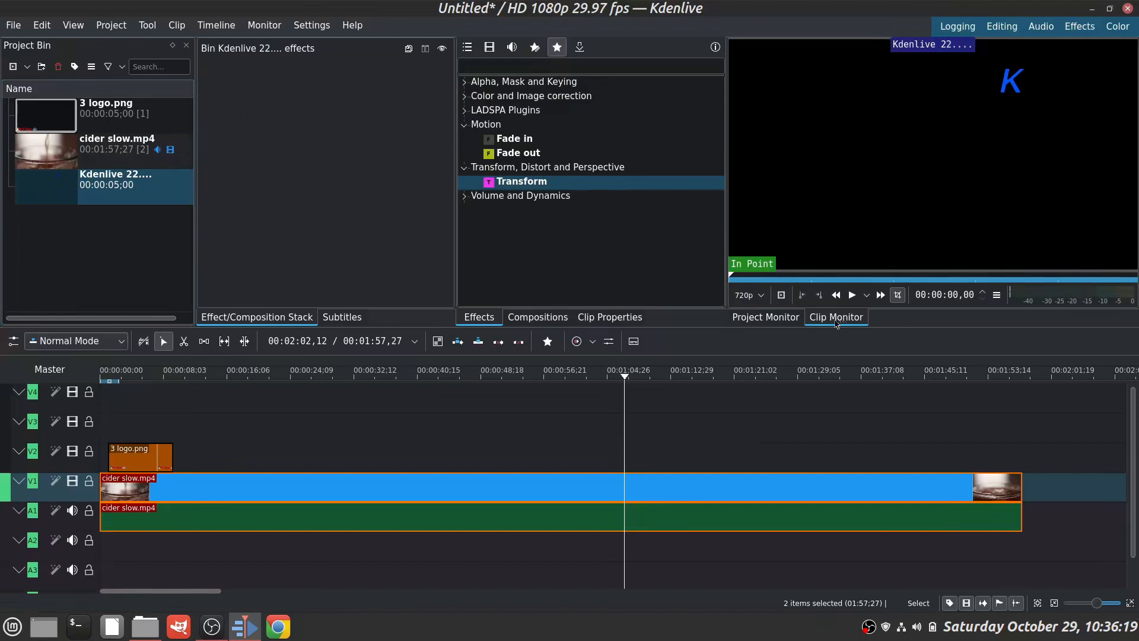
Place the Kdenlive title on track V3 above the logo clip, preview its playback, and match its end to the logo clip
drag(109, 184, 220, 433)
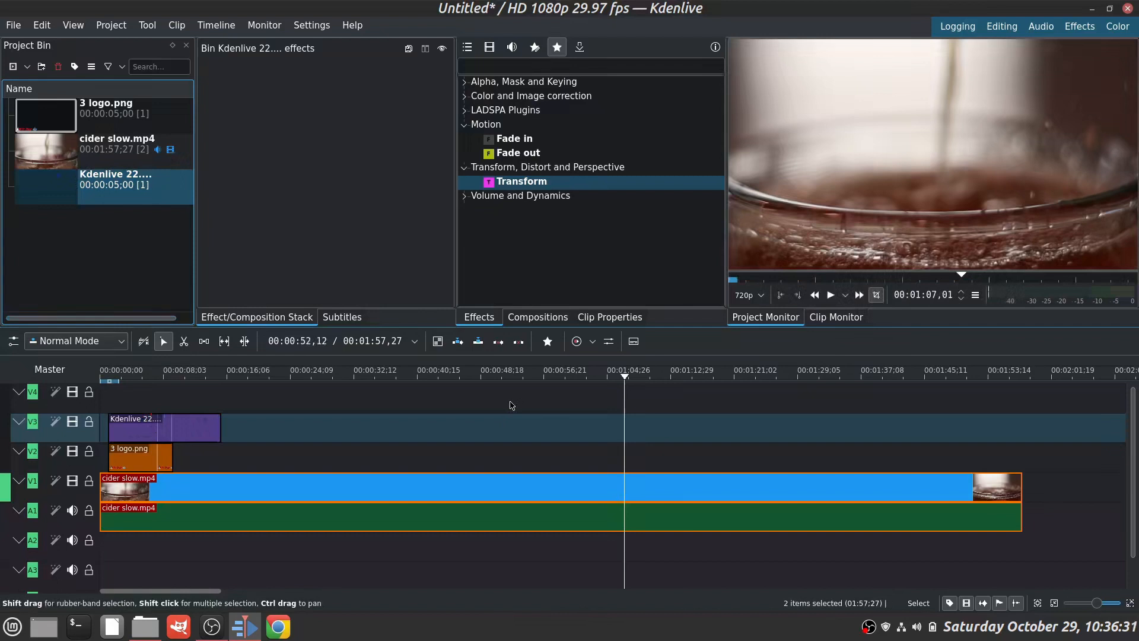
key(Home)
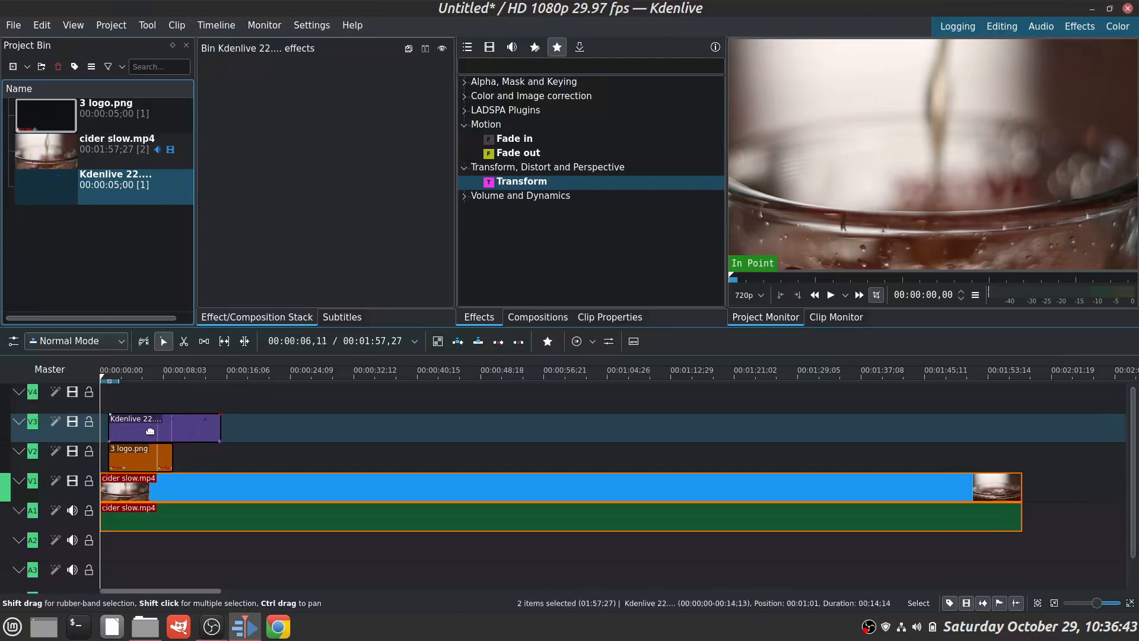
click(150, 431)
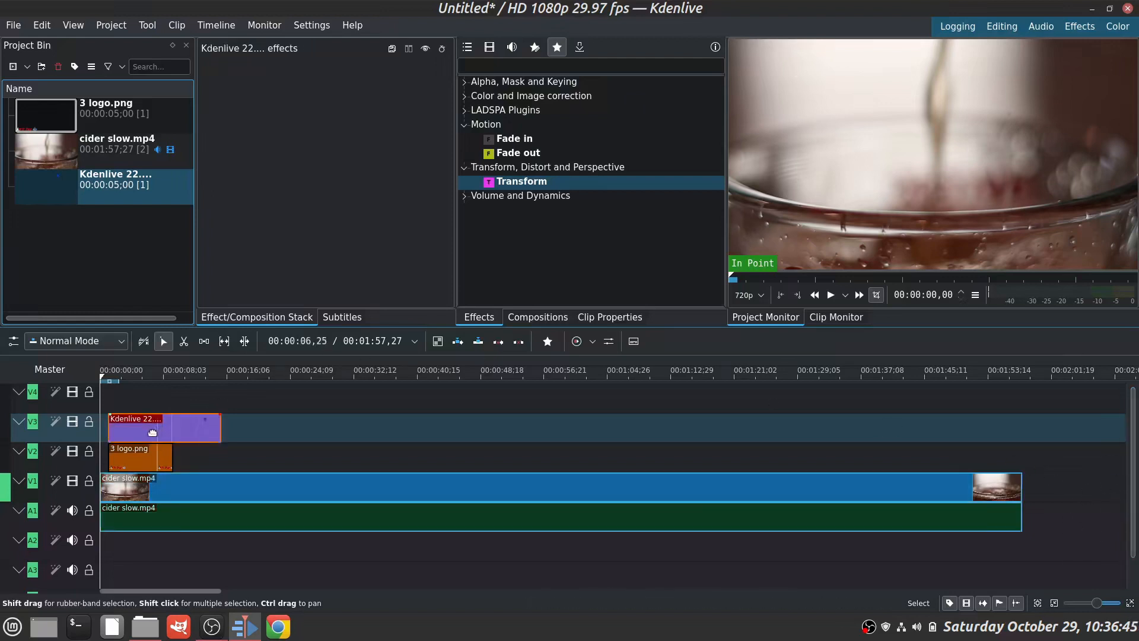
key(space)
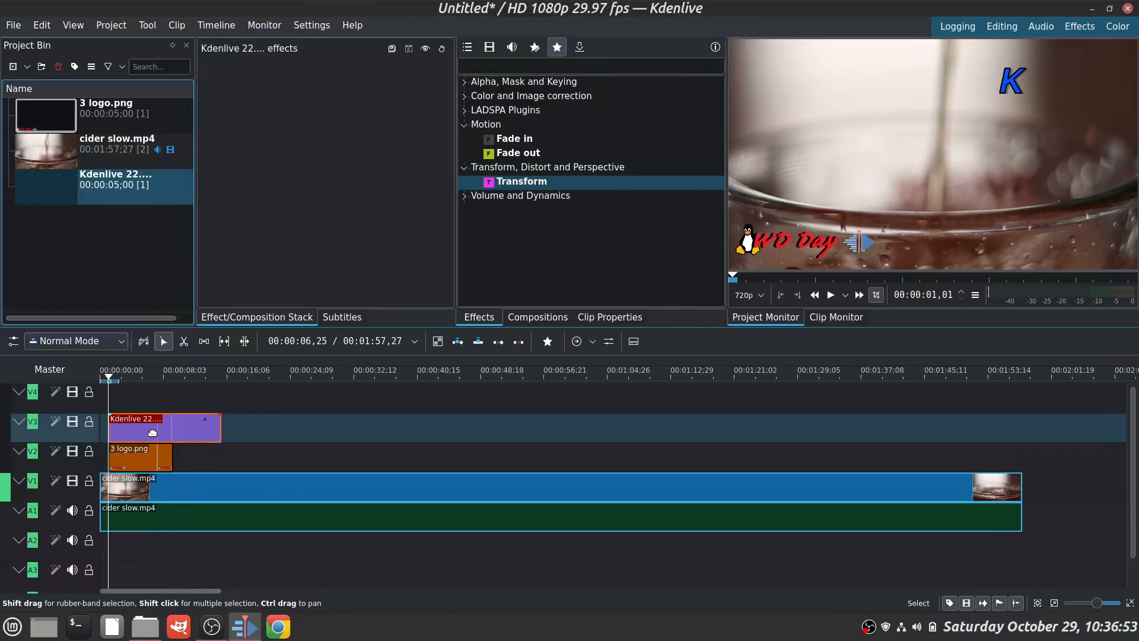
key(Home)
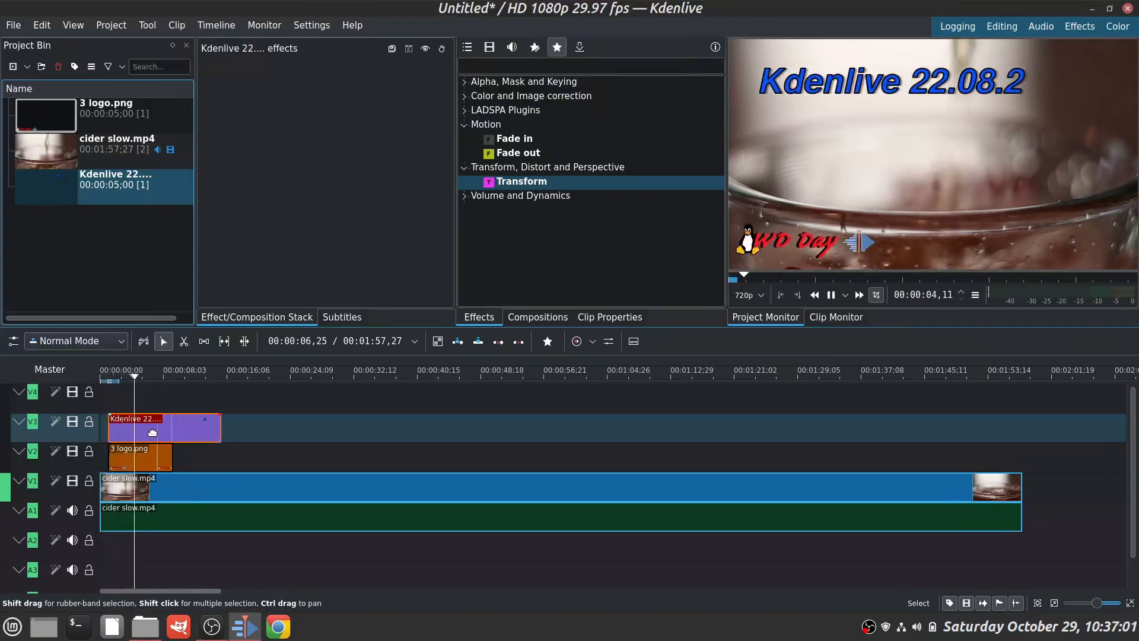
key(space)
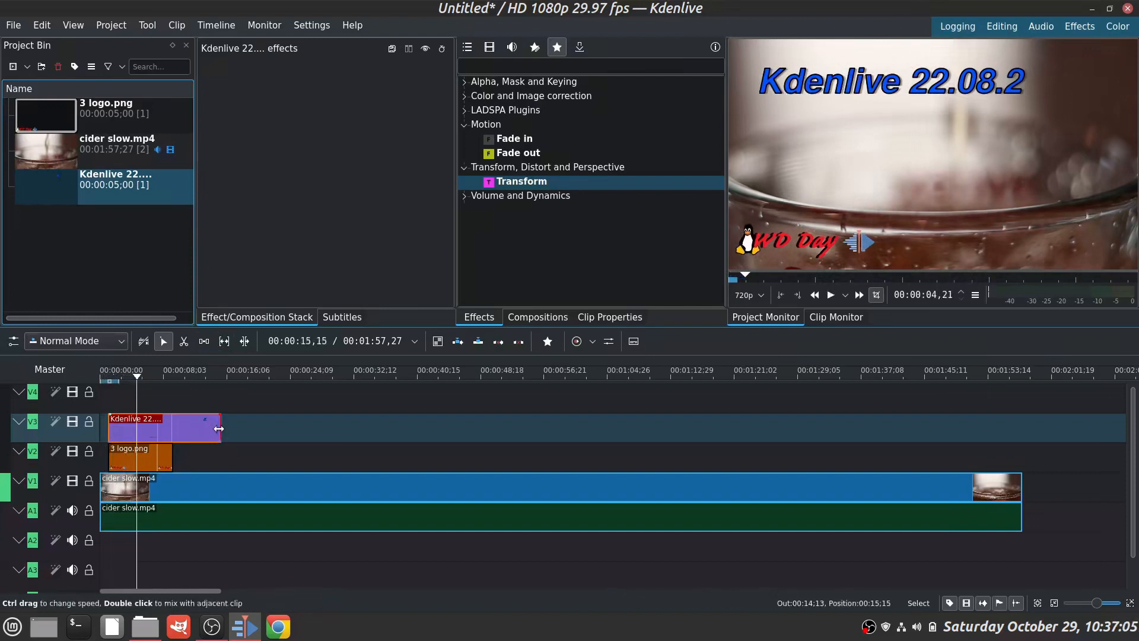
drag(220, 431, 172, 431)
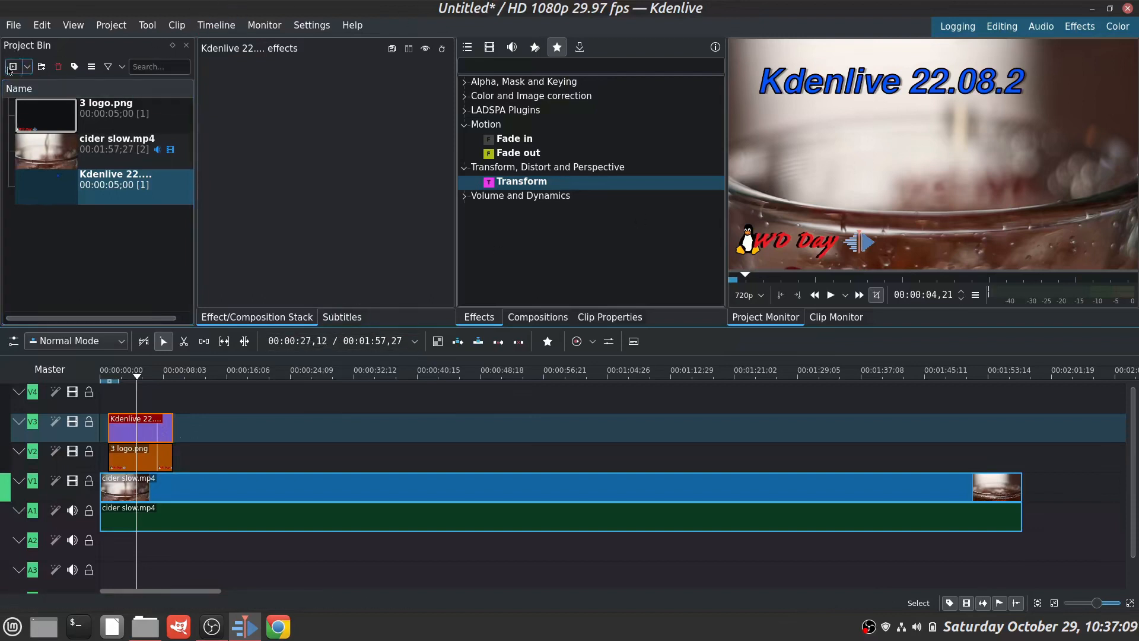
Start a second title clip and insert a text item below the existing "Kdenlive 22.08.2" title
click(28, 67)
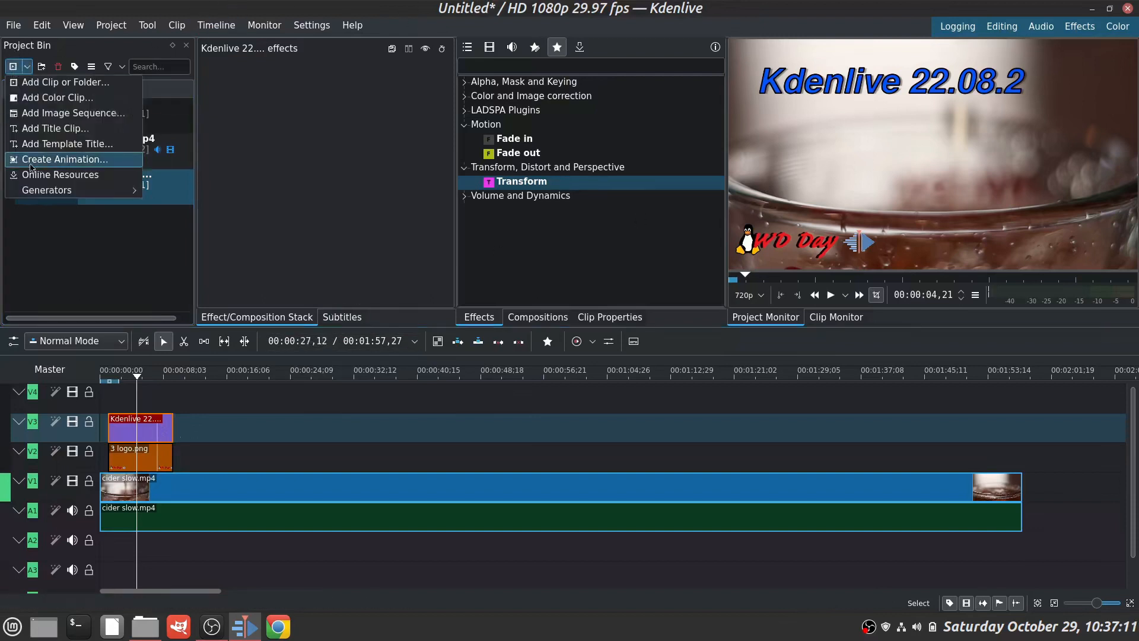
click(61, 129)
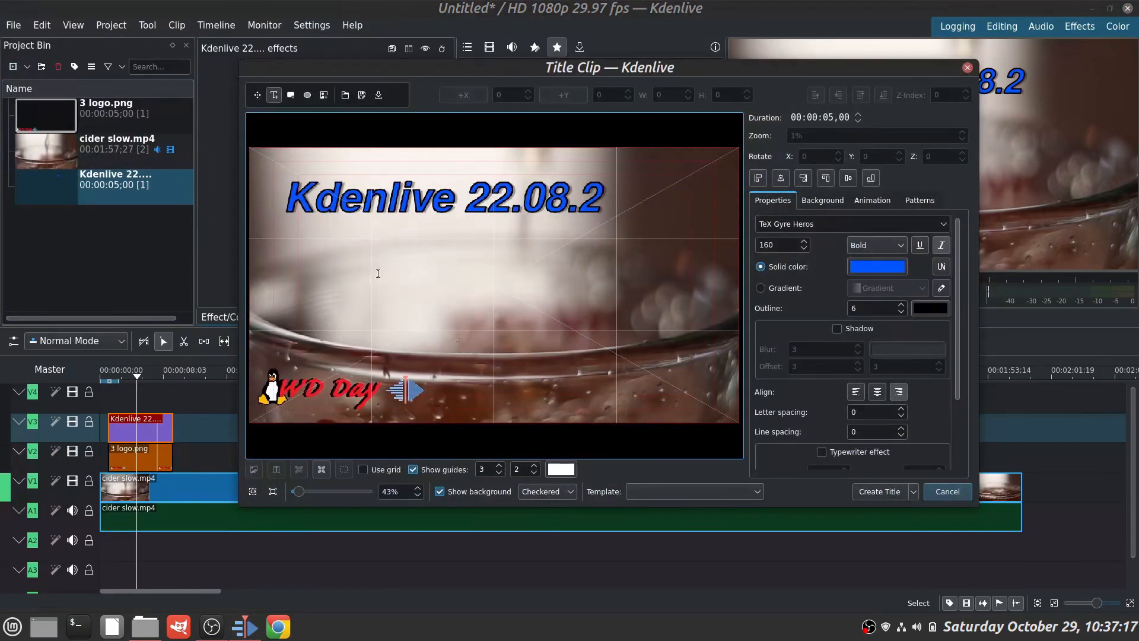
click(295, 255)
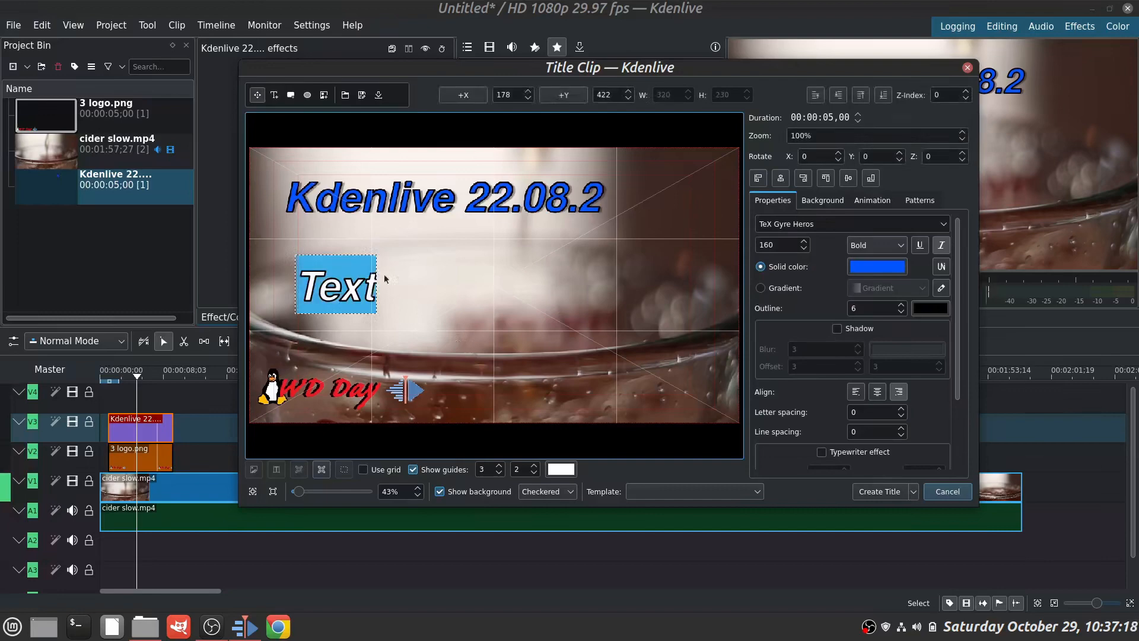
Reduce the new text item's font size to 129
click(805, 249)
click(805, 249)
click(805, 250)
click(805, 249)
click(806, 250)
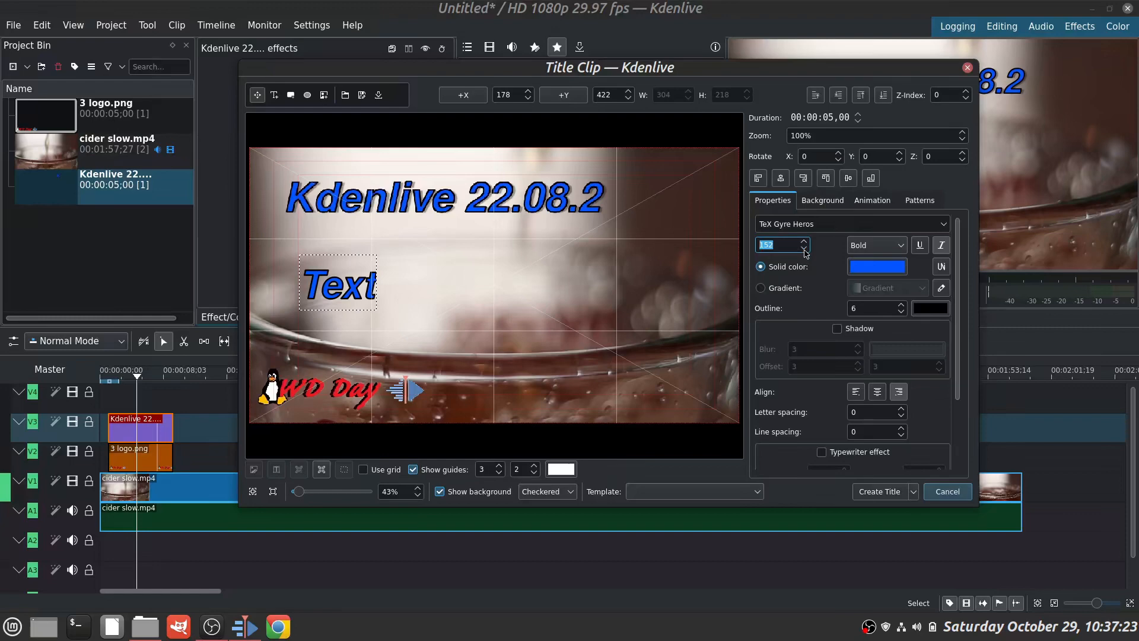
click(803, 250)
click(802, 250)
click(803, 250)
click(802, 249)
click(802, 248)
click(802, 248)
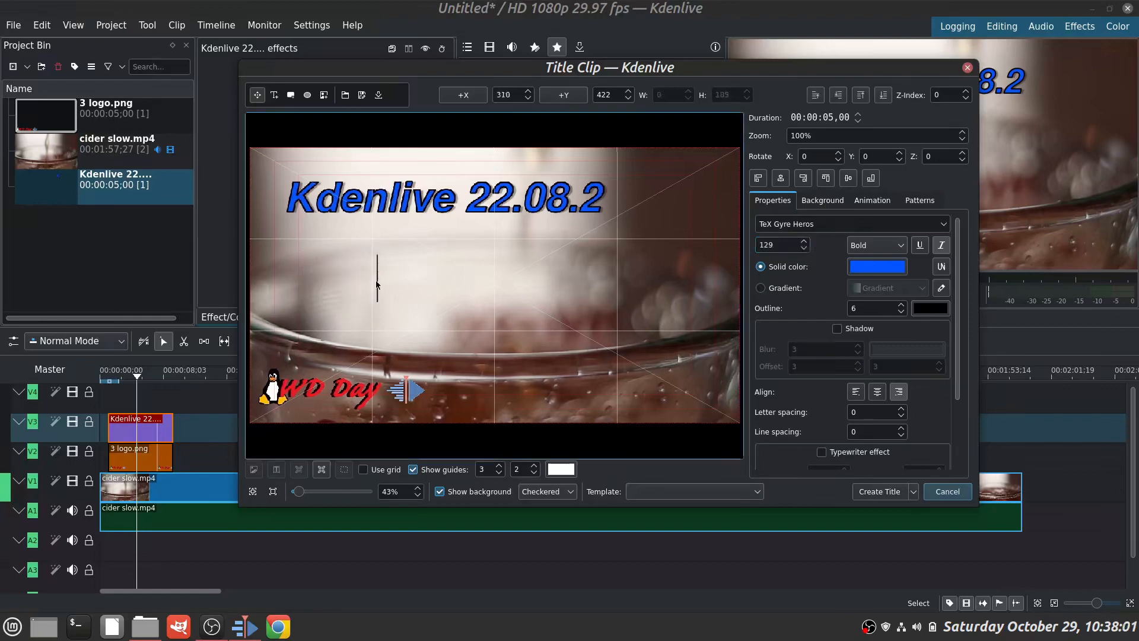
Write "Add a Title Clip" in the text item and move it under the first title at about X 332, Y 392
text(A)
text(dd a )
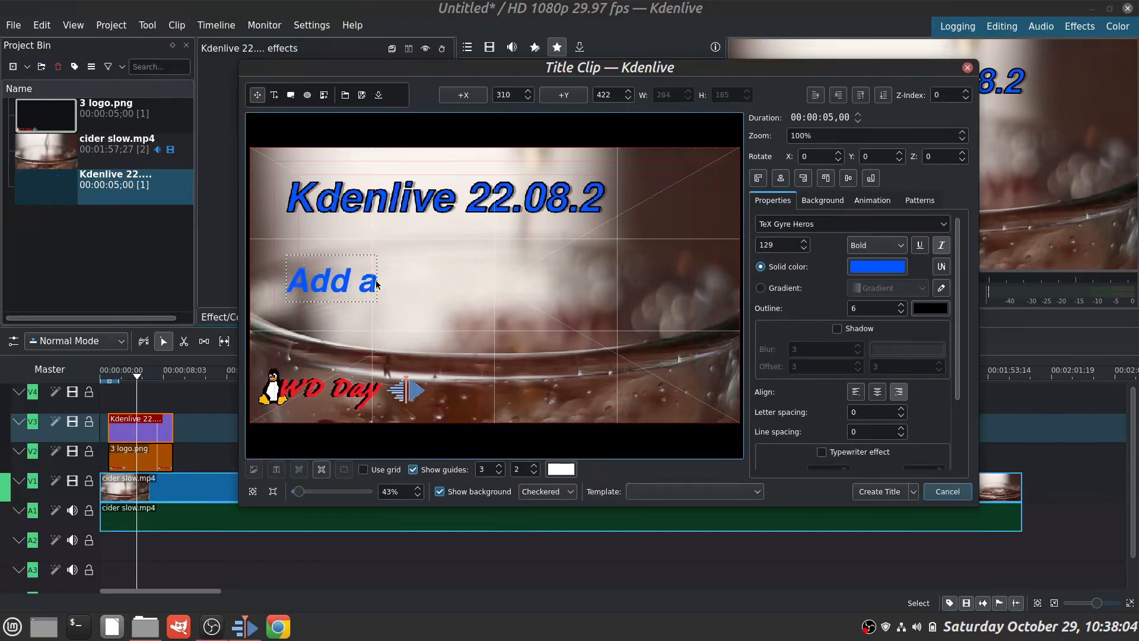
text(T)
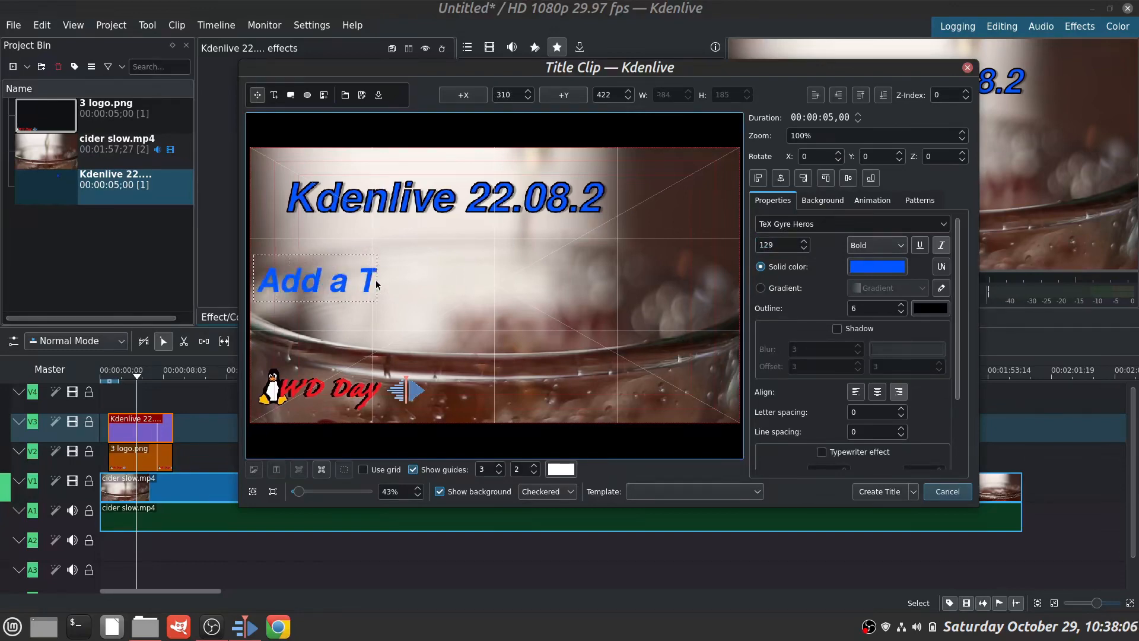
text(itle C)
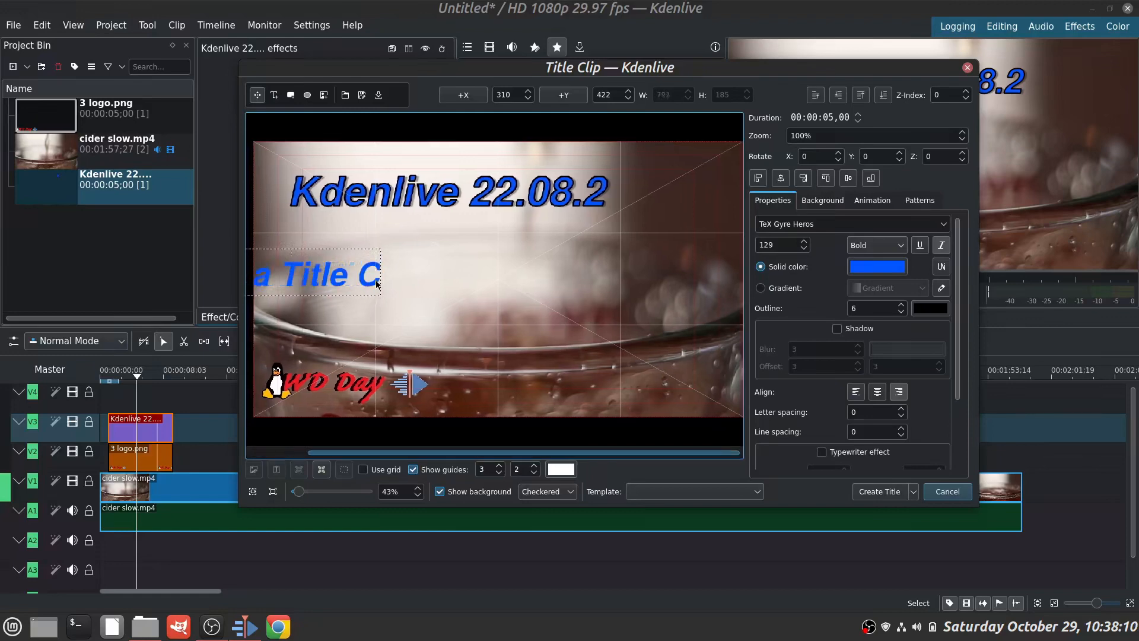
text(lip)
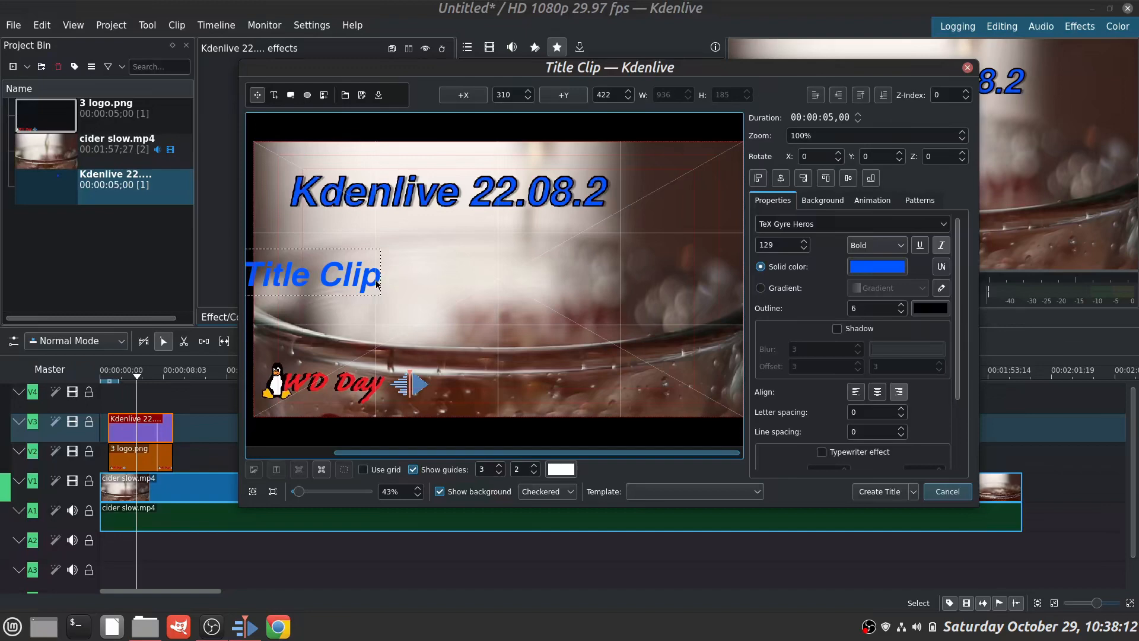
click(483, 392)
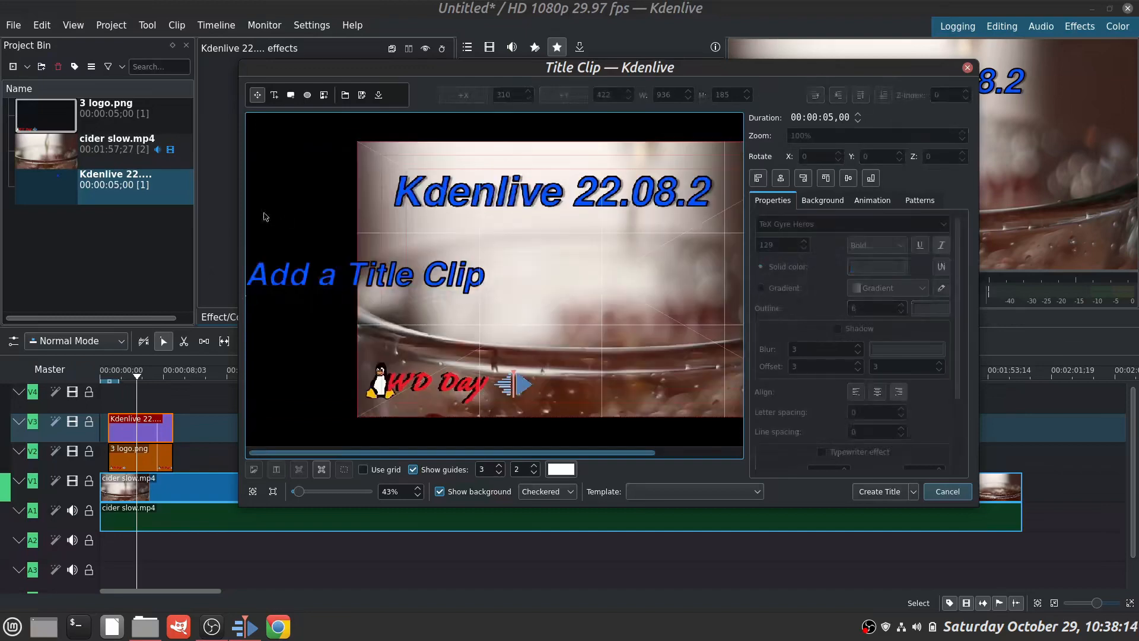
drag(326, 288, 520, 280)
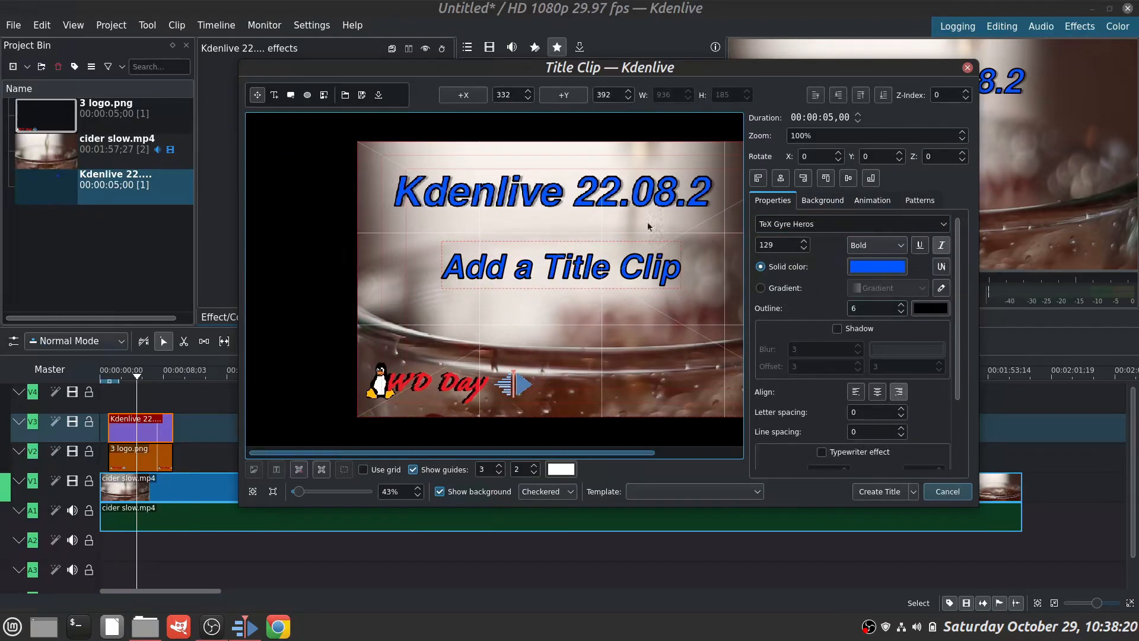
Give the "Add a Title Clip" text a shadow with a horizontal offset of 12 and the typewriter effect
click(840, 329)
drag(809, 364, 778, 370)
text(12)
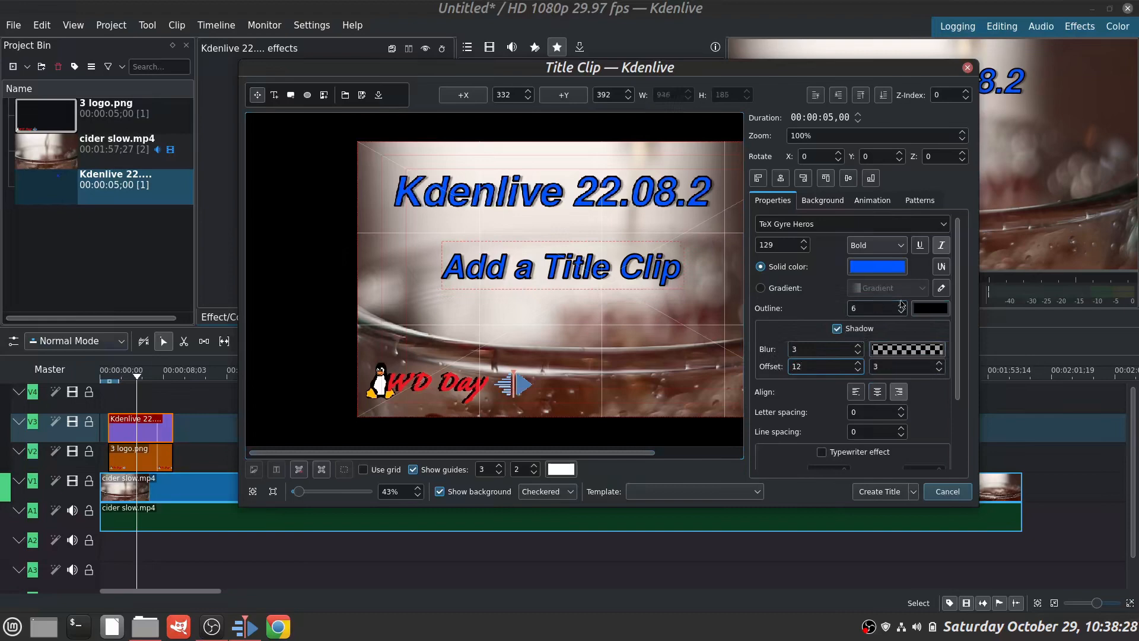
drag(956, 336, 965, 408)
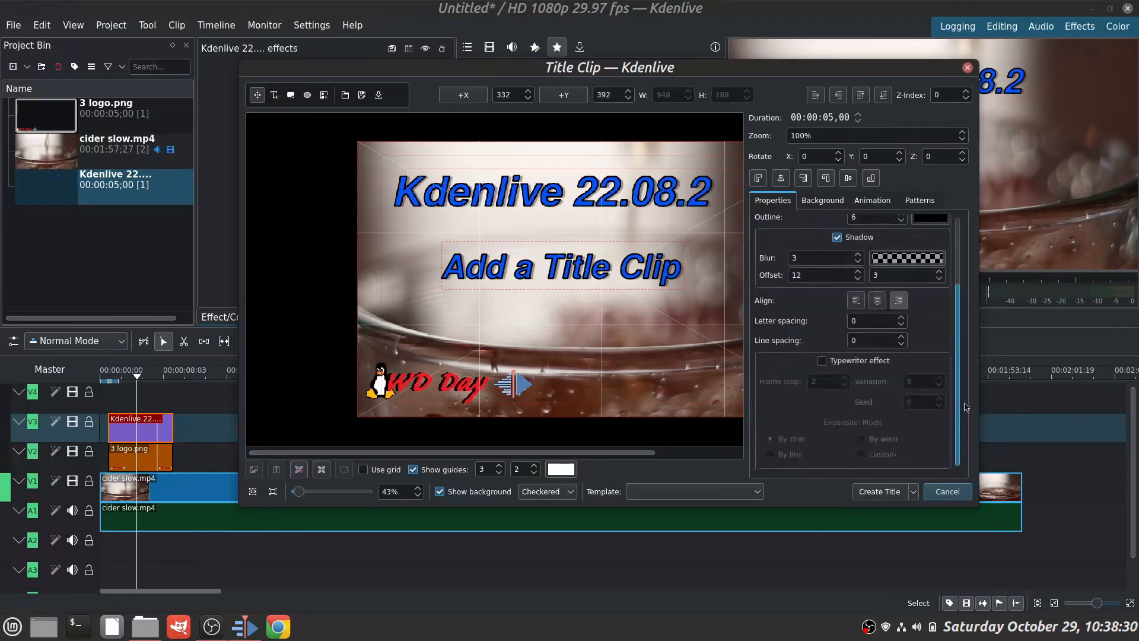
click(822, 362)
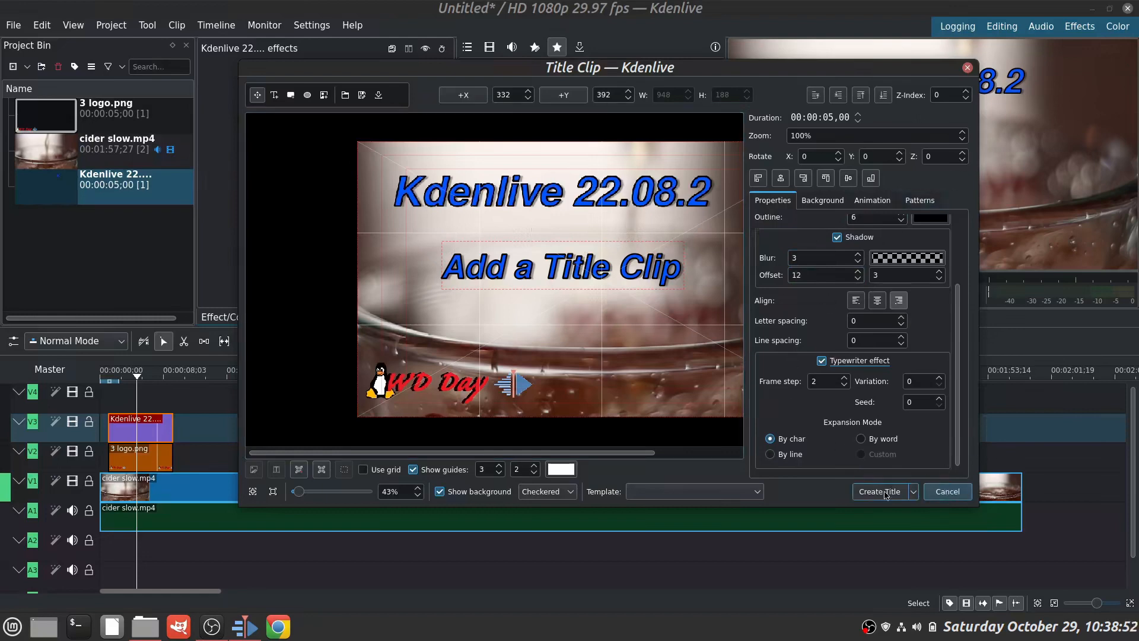
Shift the "Add a Title Clip" text sideways to about X 555, Y 392 and create the title clip
drag(558, 261, 614, 261)
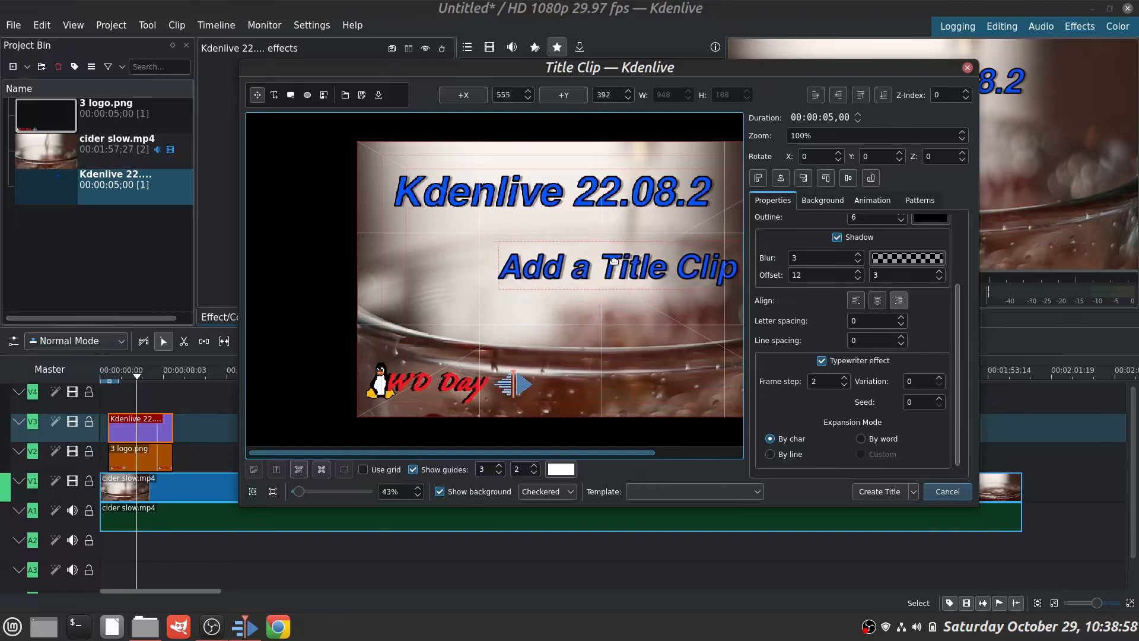
click(879, 491)
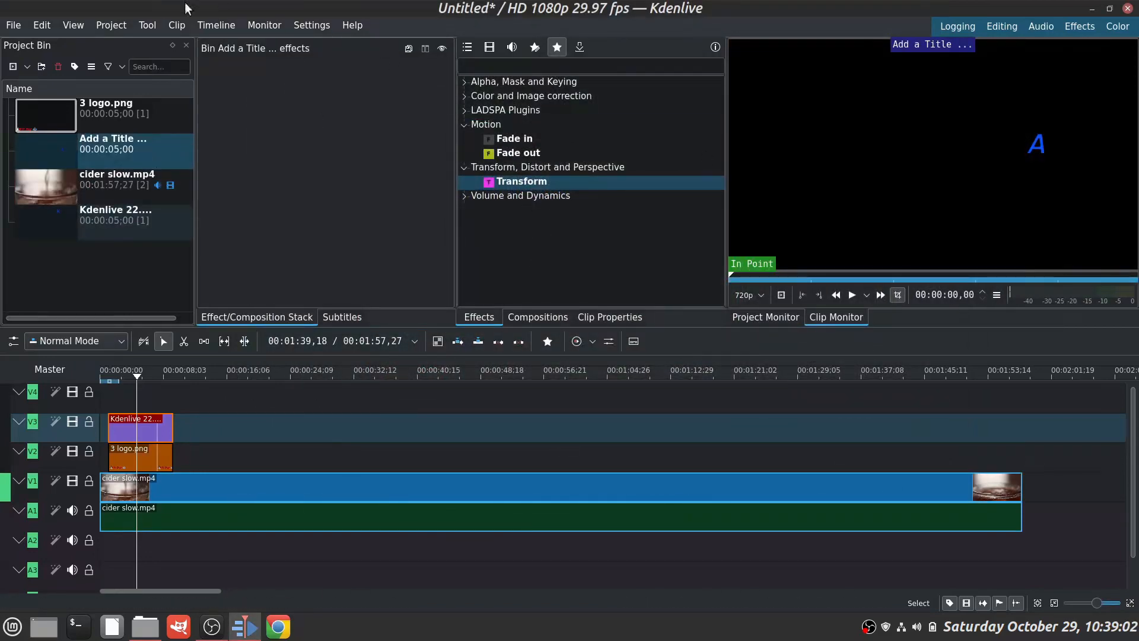
Place the "Add a Title Clip" title on track V4 overlapping the end of the first title, and lengthen both title clips
click(66, 144)
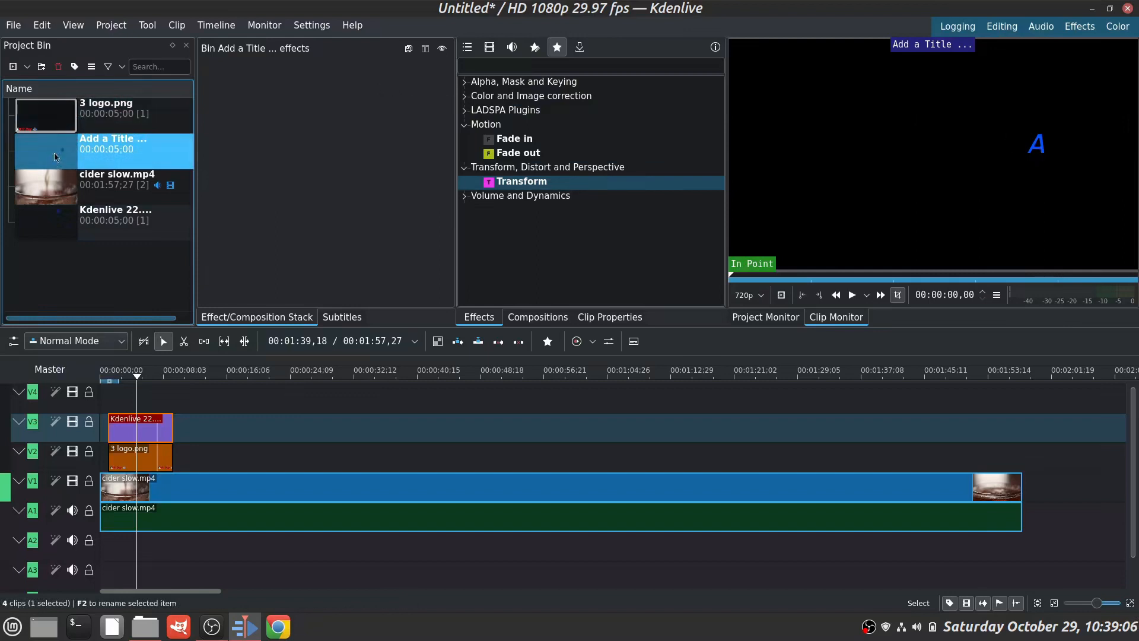
drag(65, 151, 160, 395)
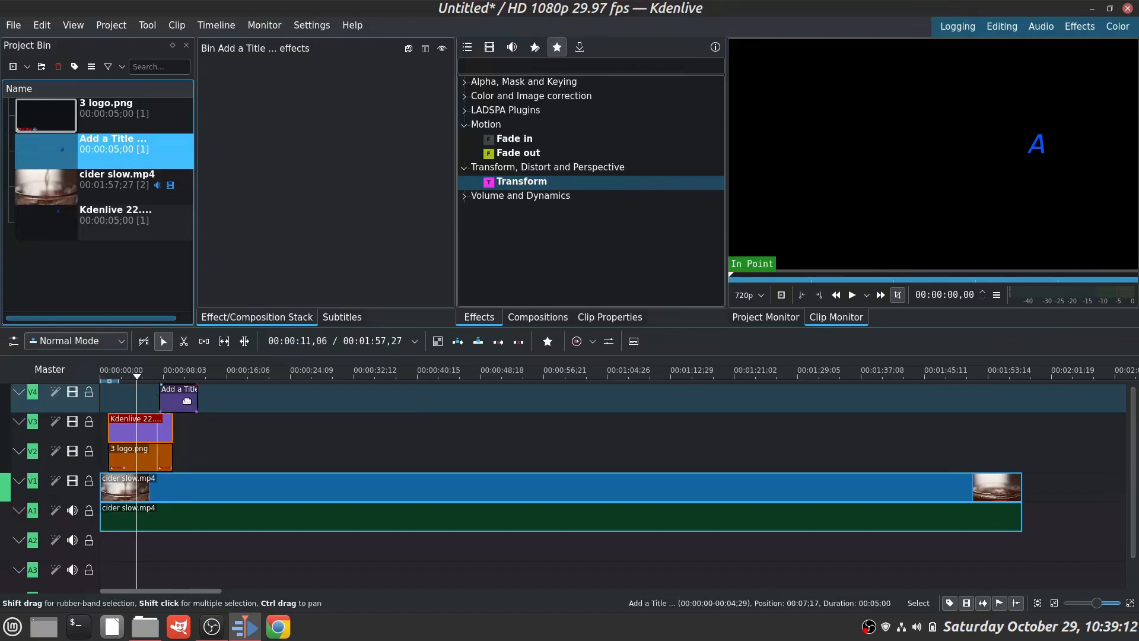
drag(193, 398, 231, 408)
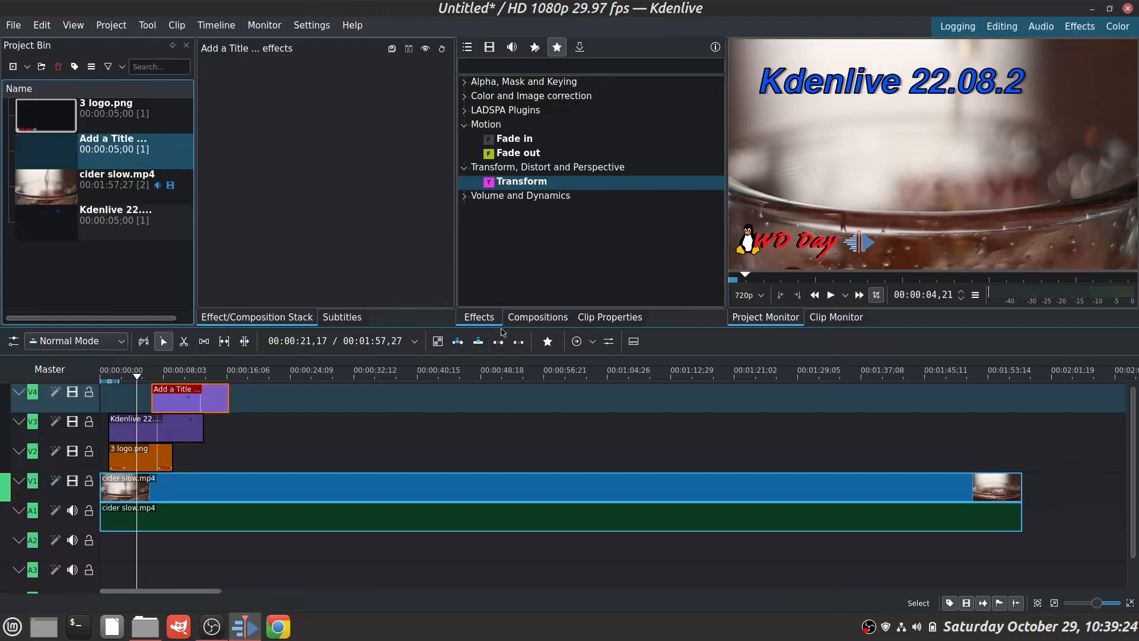
Play the timeline from the start to preview both typewriter titles over the cider video
click(175, 433)
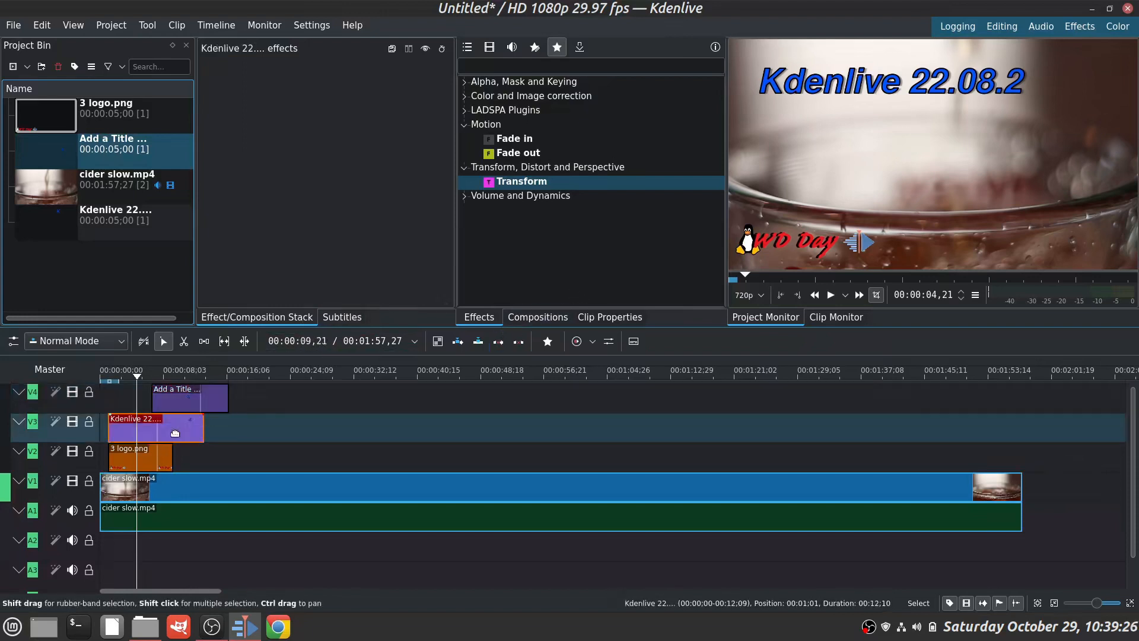
key(Home)
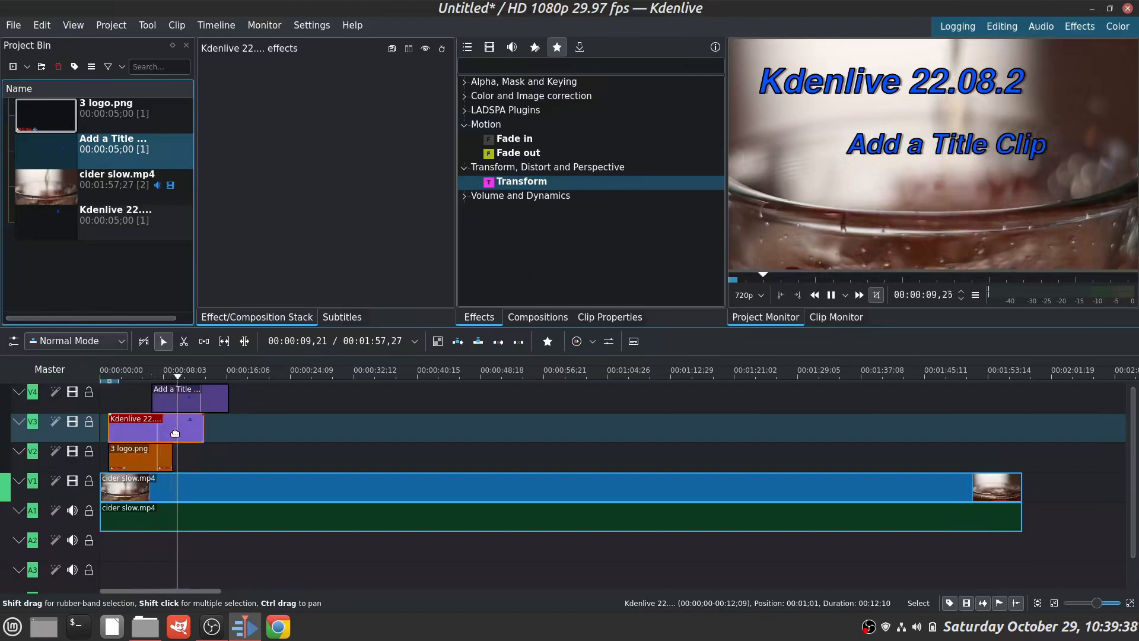
key(space)
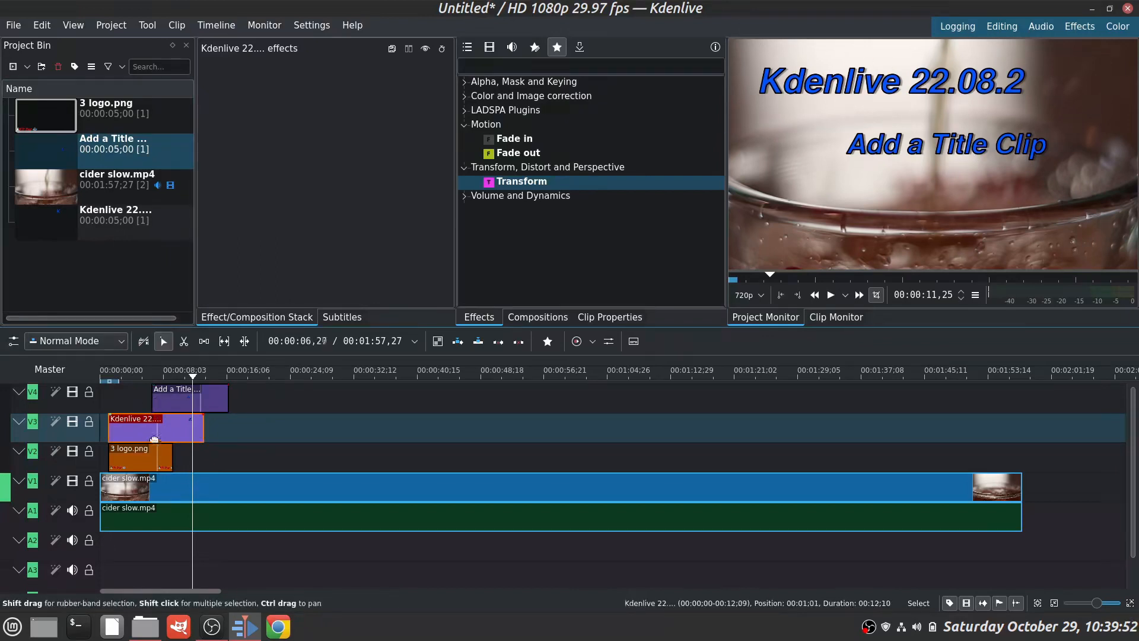
Apply the Fade out effect to both the "Kdenlive 22.08.2" clip on V3 and the "Add a Title Clip" clip on V4
double_click(528, 153)
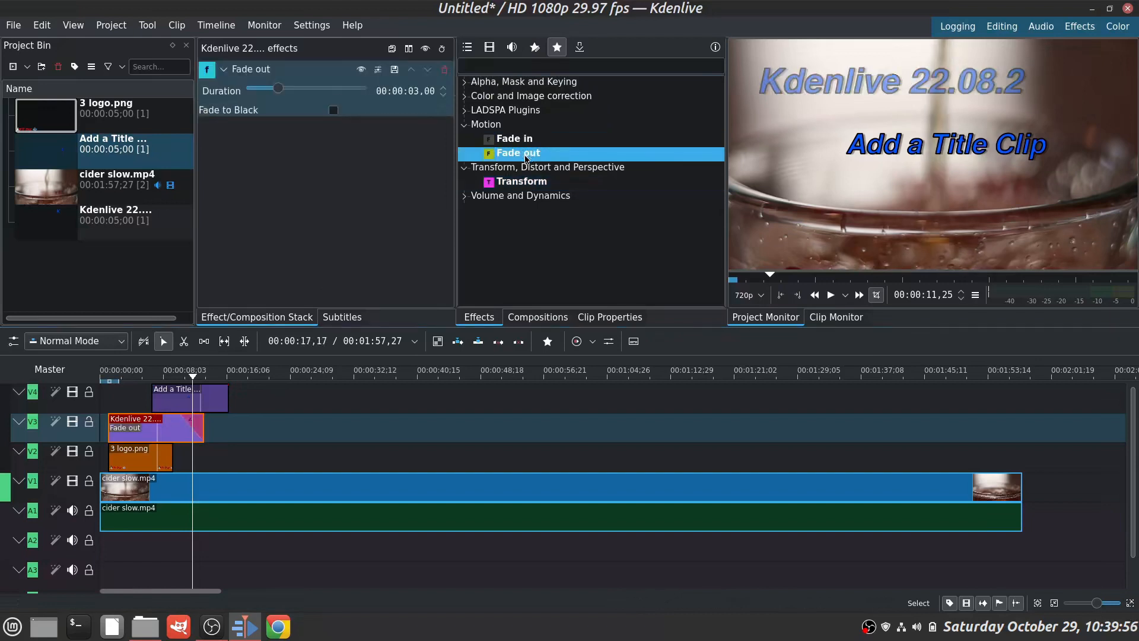
click(184, 398)
click(499, 182)
click(521, 155)
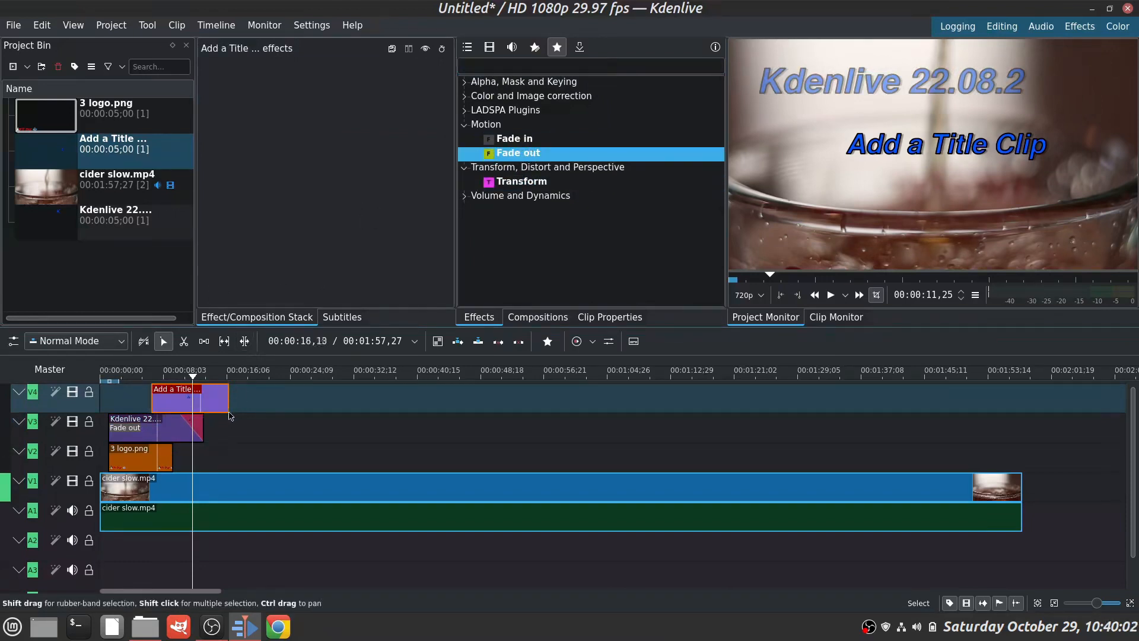
click(214, 398)
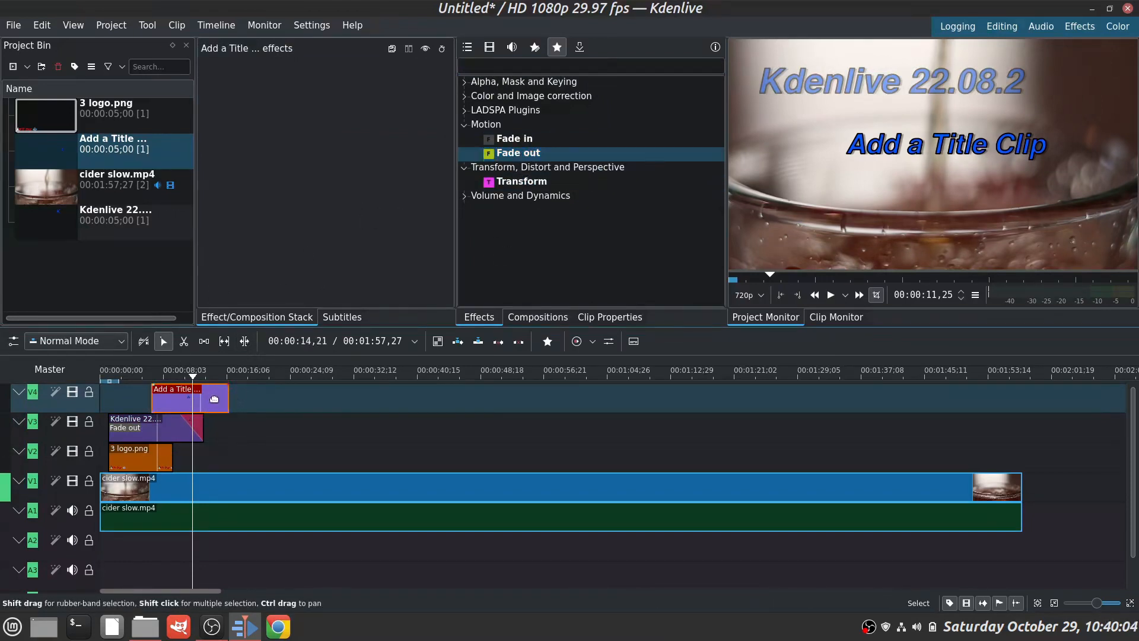
click(539, 154)
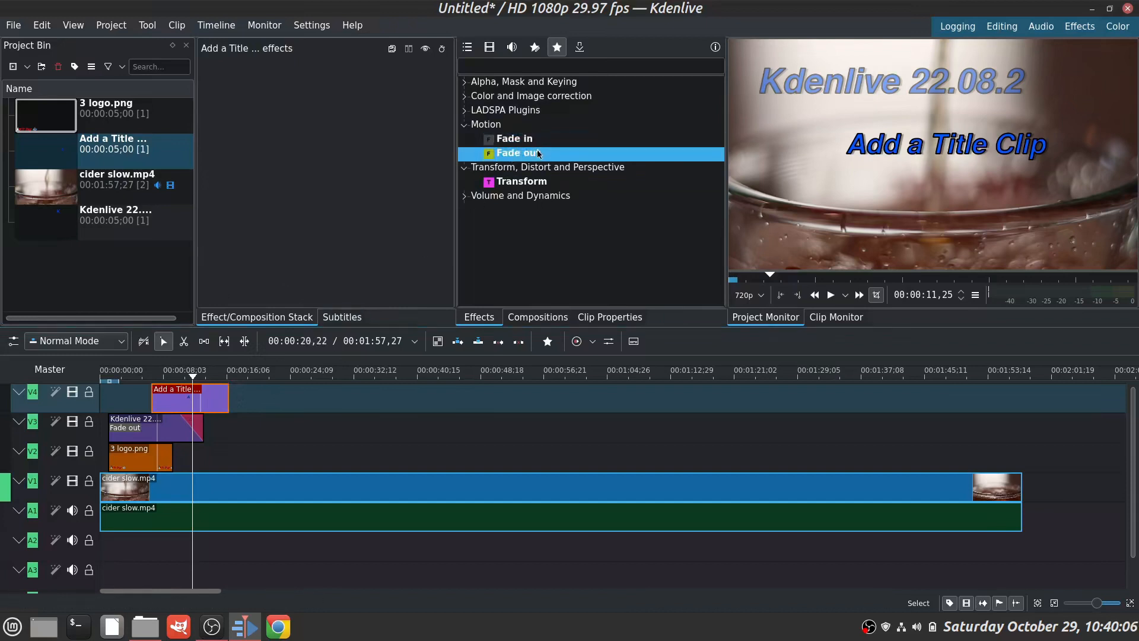
double_click(539, 153)
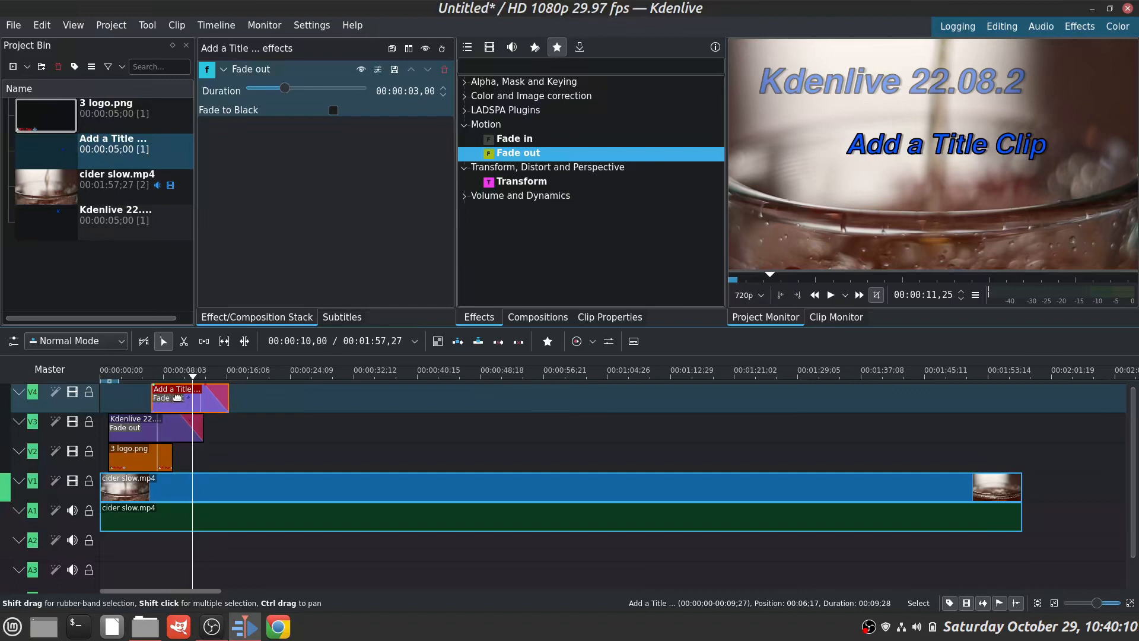
Play the timeline from the start to past the end of both titles to preview their fade-outs
click(227, 397)
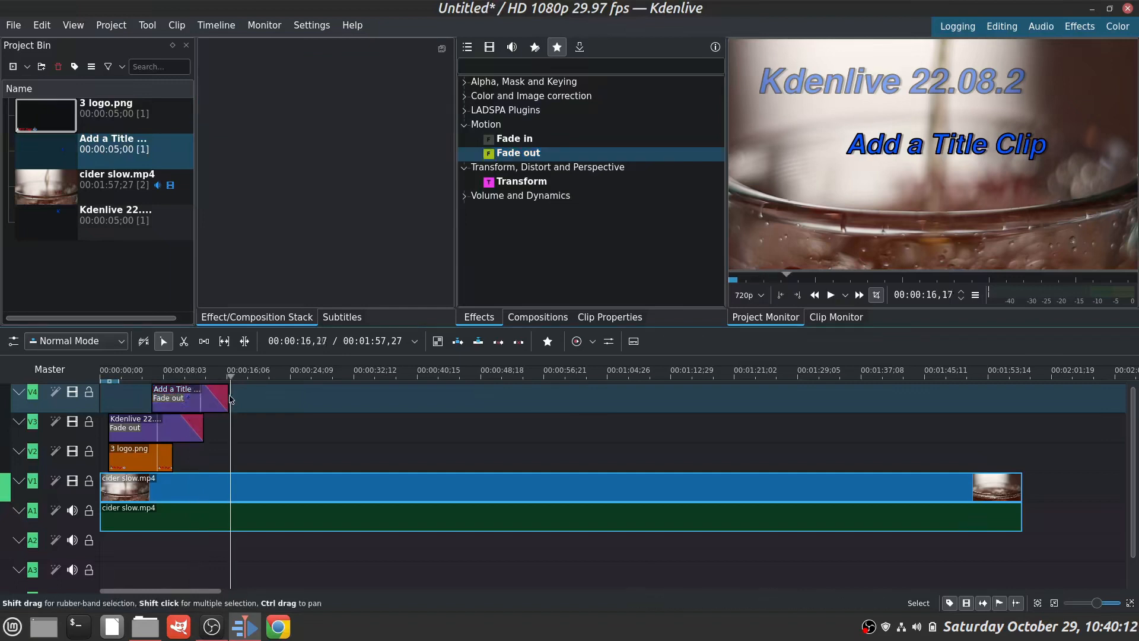
drag(227, 397, 137, 392)
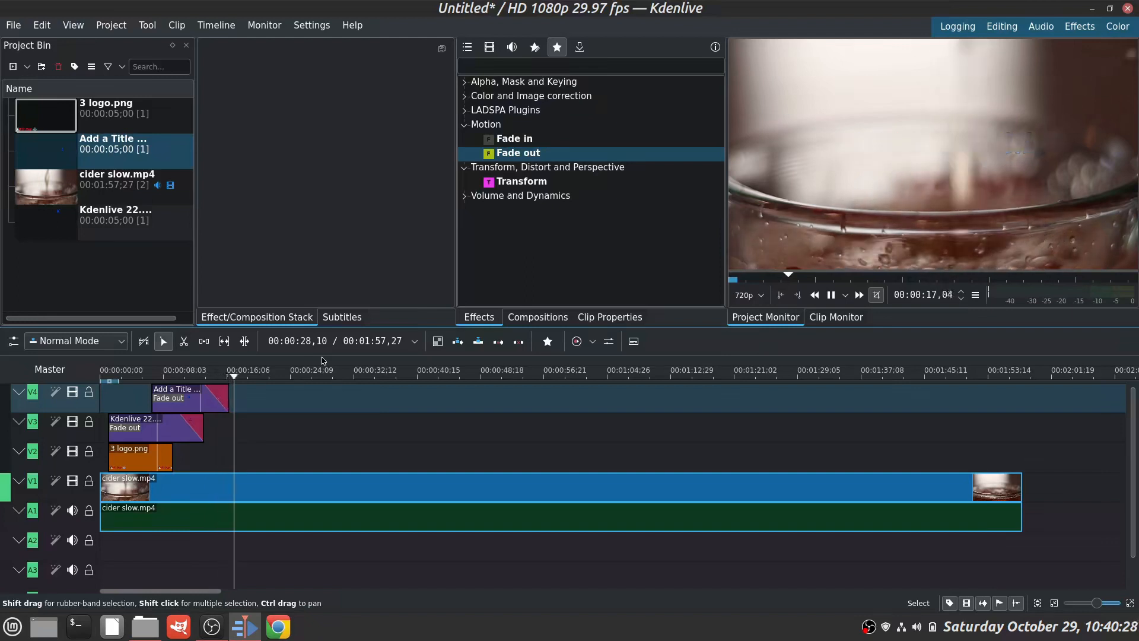
key(space)
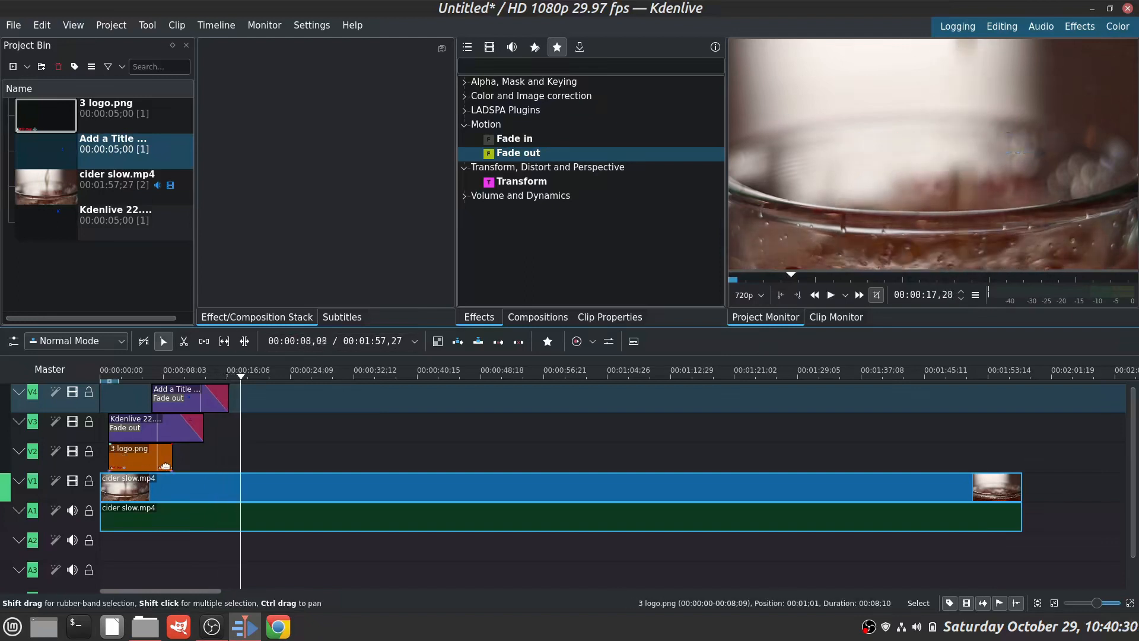
Extend the 3 logo.png clip on V2 to the end of the "Add a Title Clip" clip and replay the timeline from the start
drag(172, 454, 224, 452)
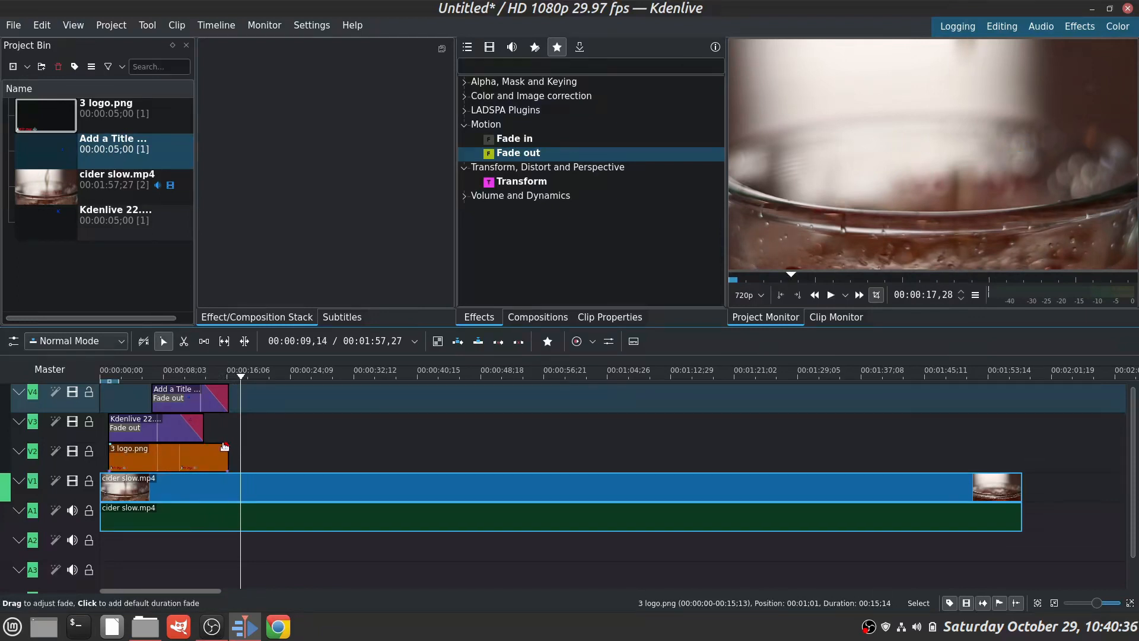
key(Home)
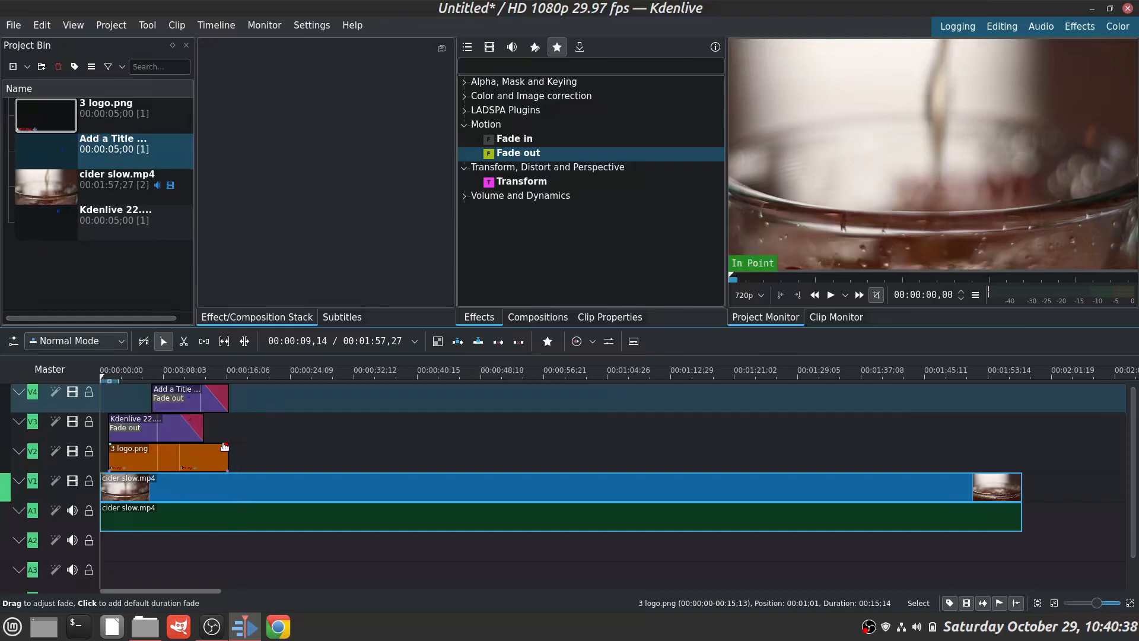
key(space)
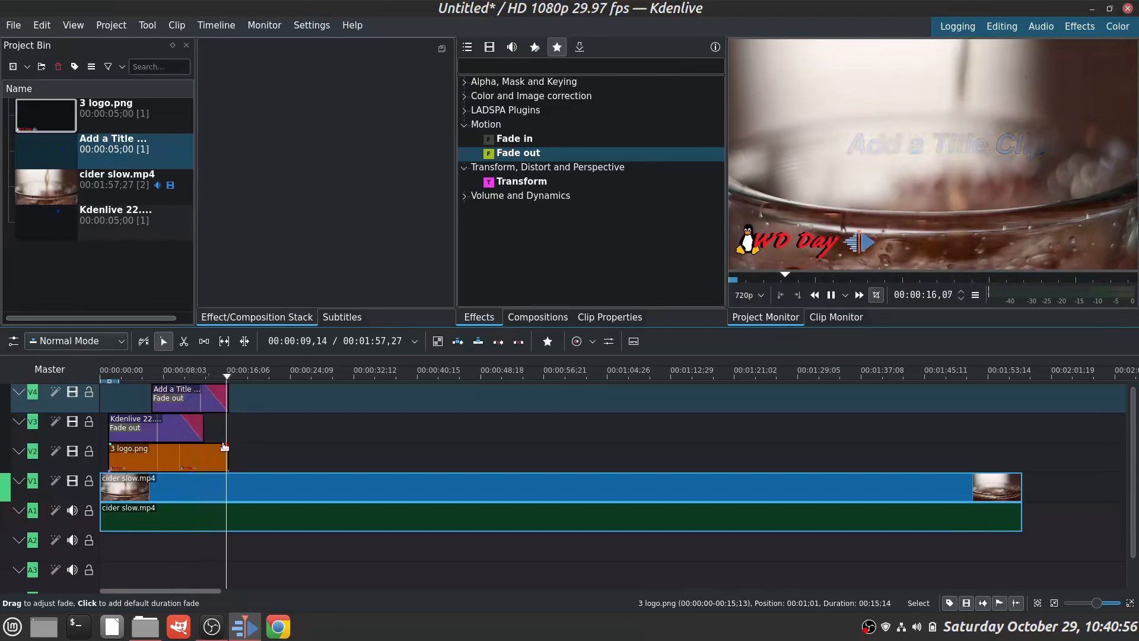
key(space)
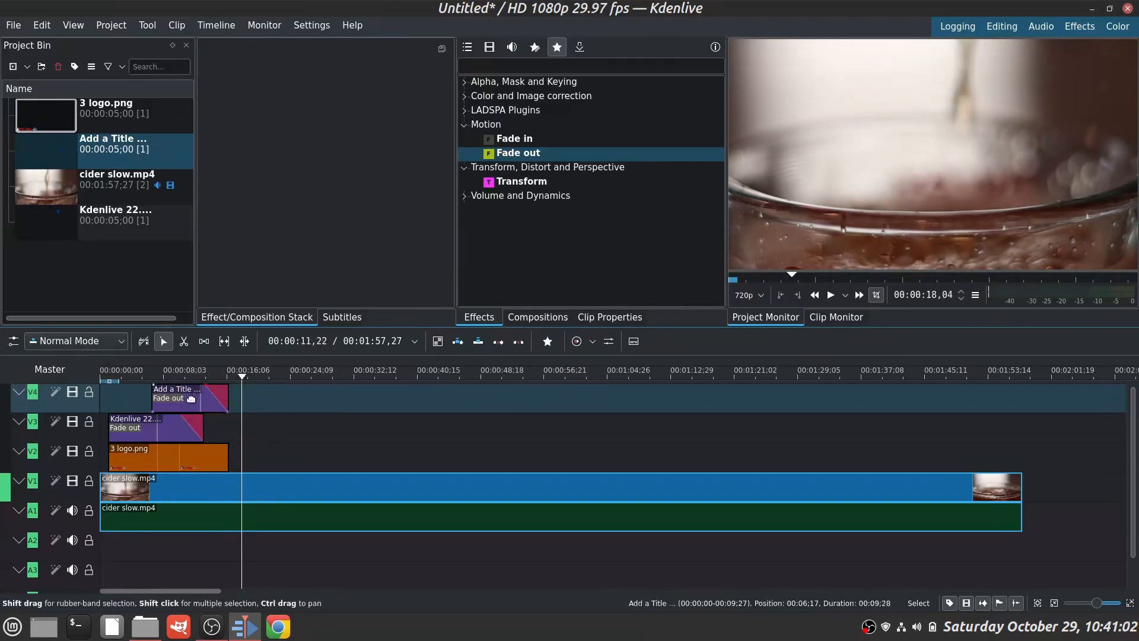
Delete the Fade out effect from both the "Kdenlive 22.08.2" and "Add a Title Clip" clips
click(191, 398)
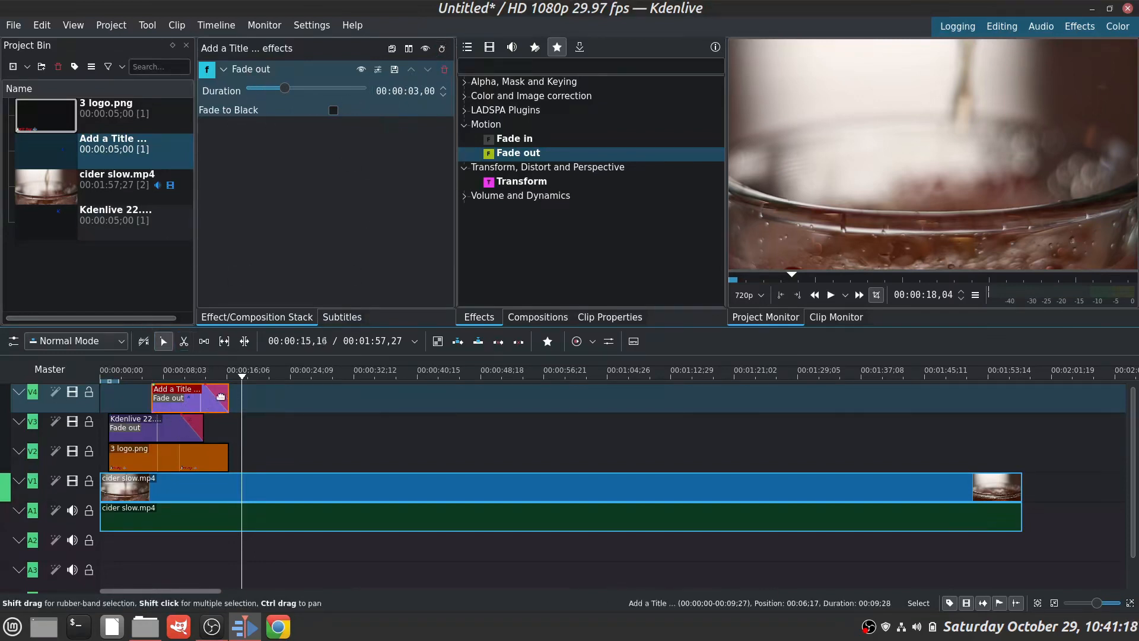
click(146, 431)
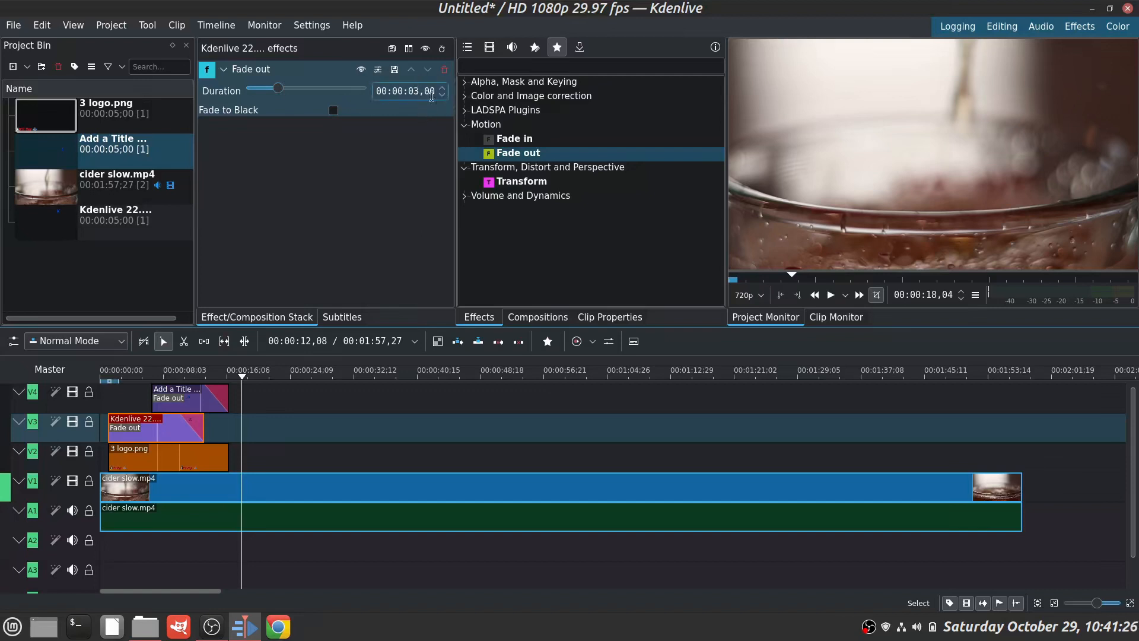
mouse_move(286, 92)
mouse_down()
mouse_move(342, 90)
mouse_move(244, 101)
mouse_move(367, 101)
mouse_move(283, 107)
mouse_move(250, 95)
mouse_move(363, 94)
mouse_move(248, 94)
mouse_move(291, 89)
mouse_up()
click(444, 70)
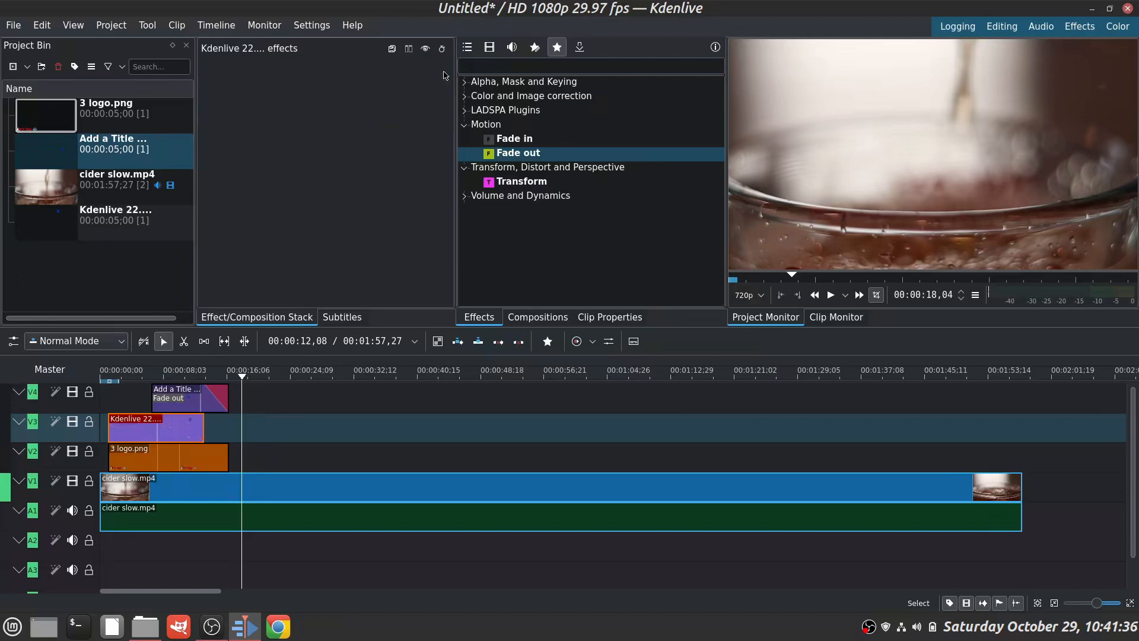
click(199, 403)
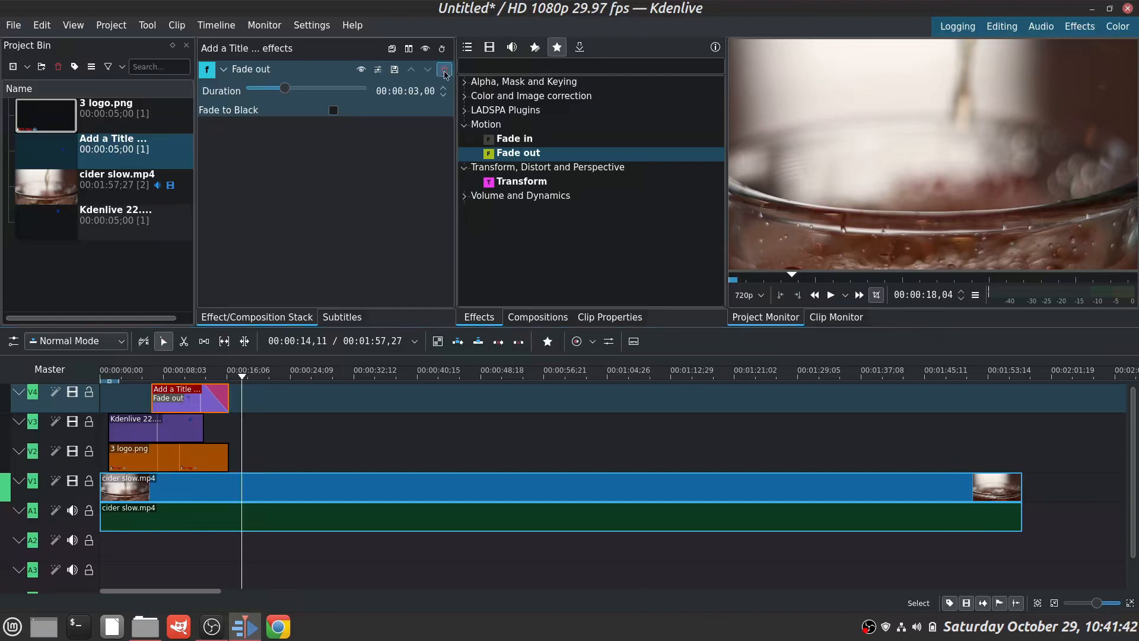
click(445, 71)
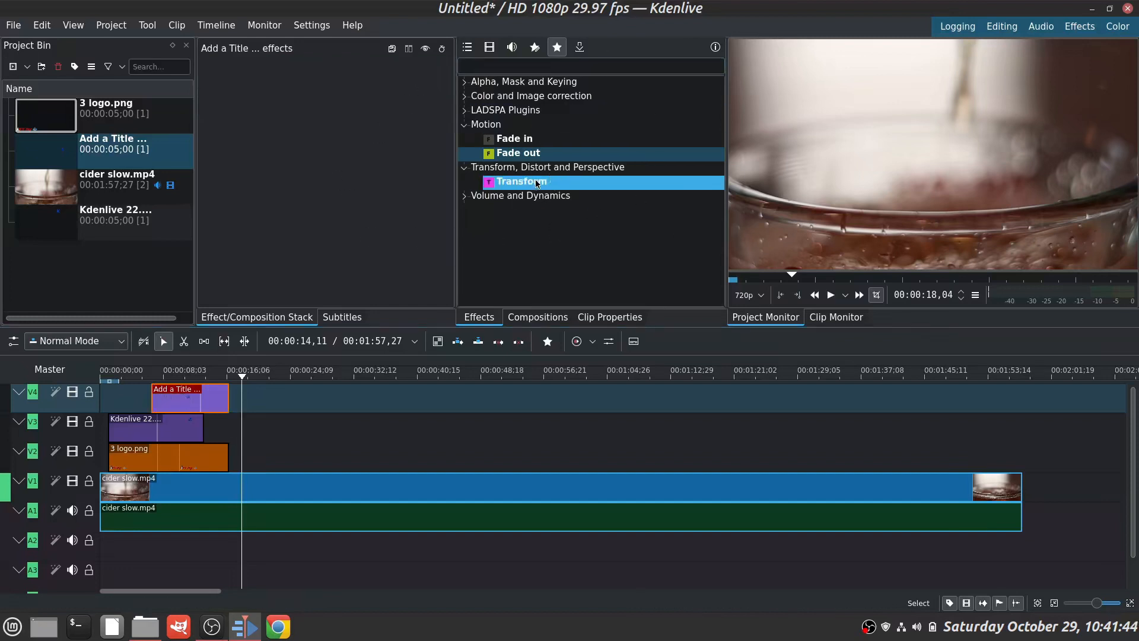
Apply Transform to the "Add a Title Clip" clip and add a keyframe at timeline position 00:00:12,28 with size 120%
drag(535, 185, 208, 408)
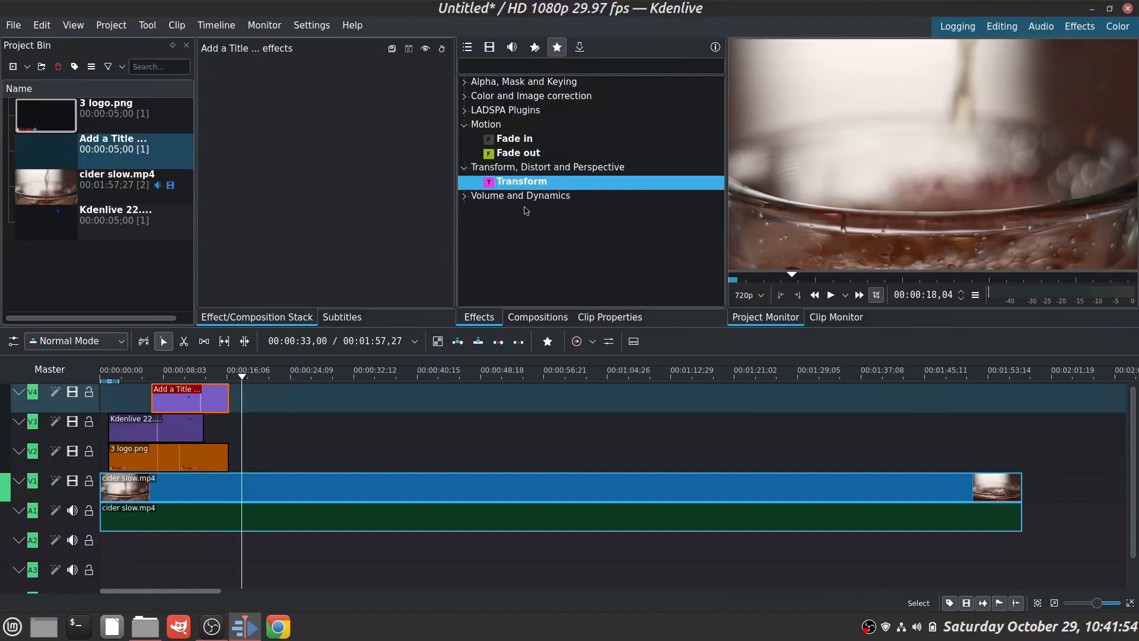
double_click(538, 182)
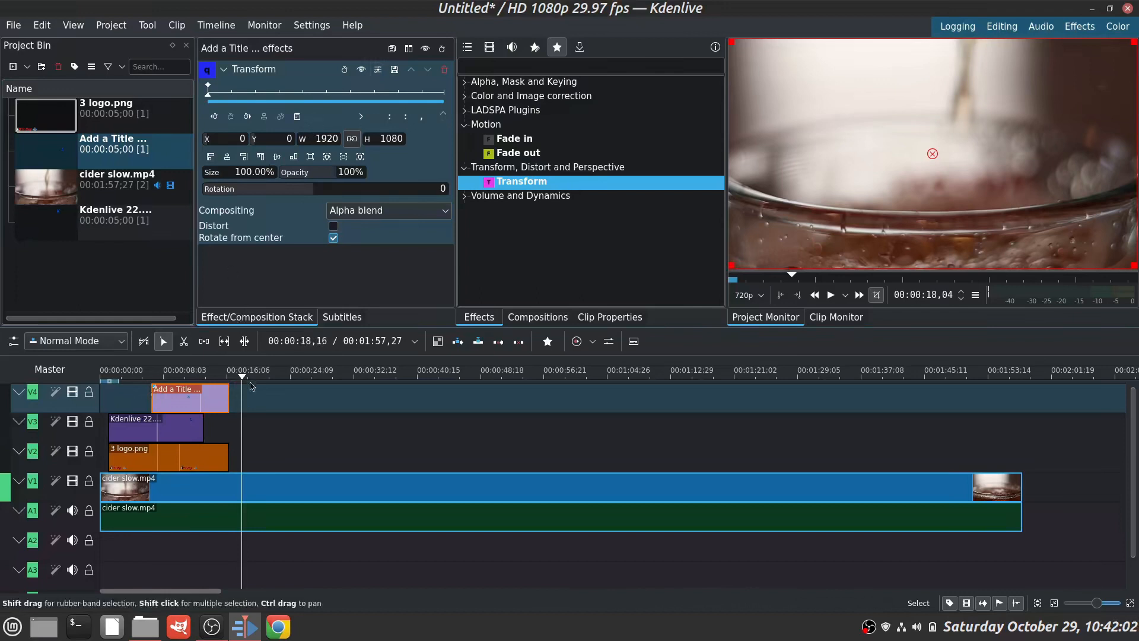
drag(246, 381, 202, 351)
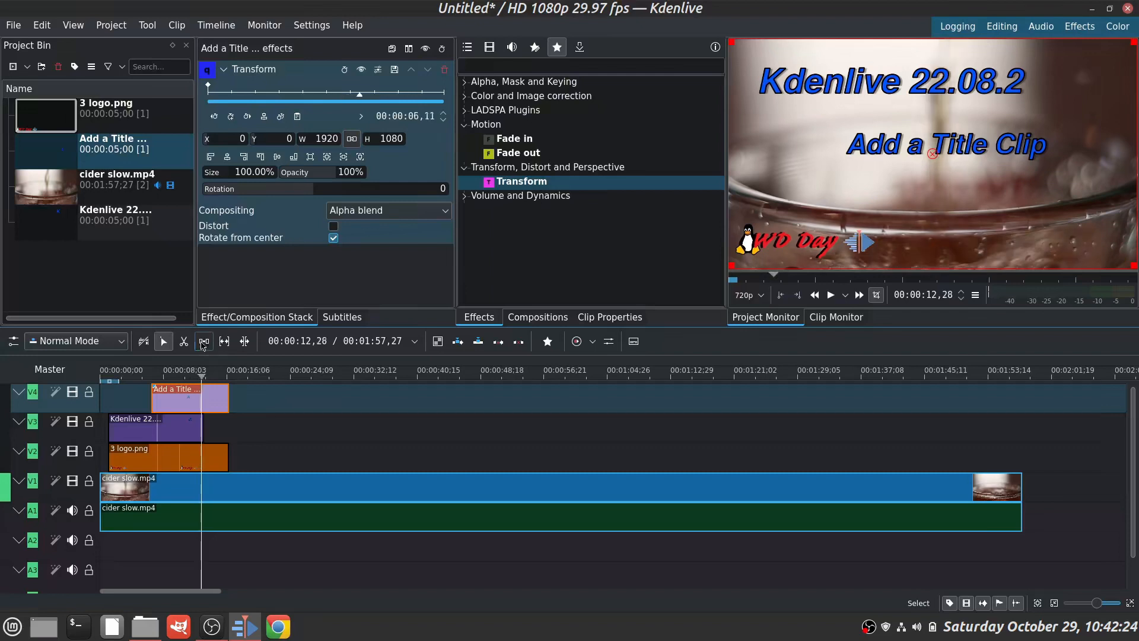
click(231, 117)
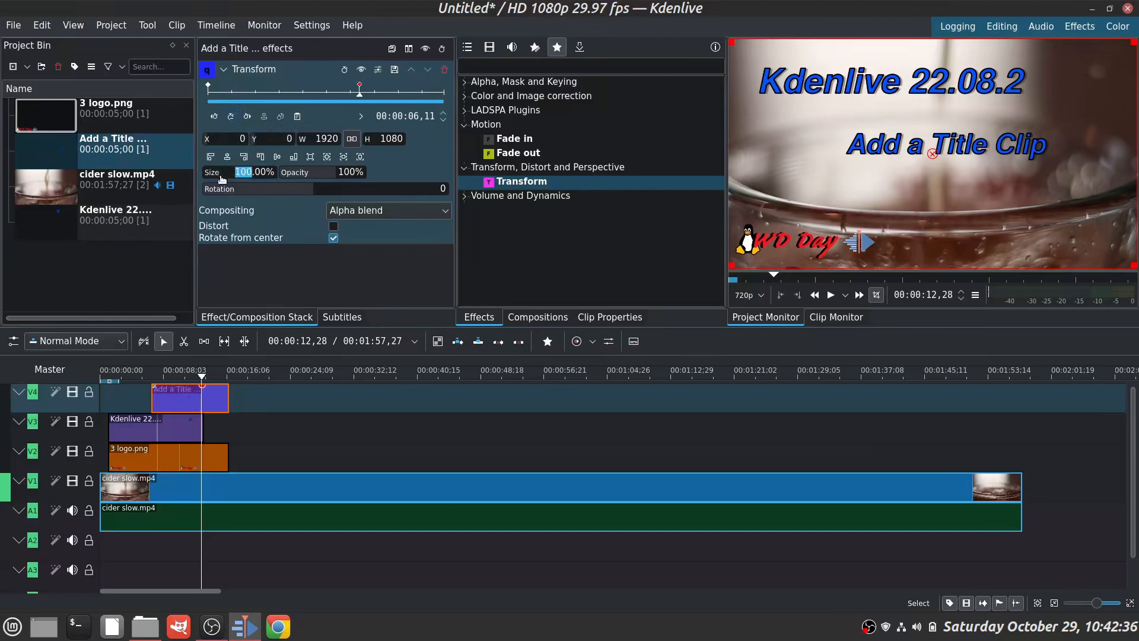
text(2)
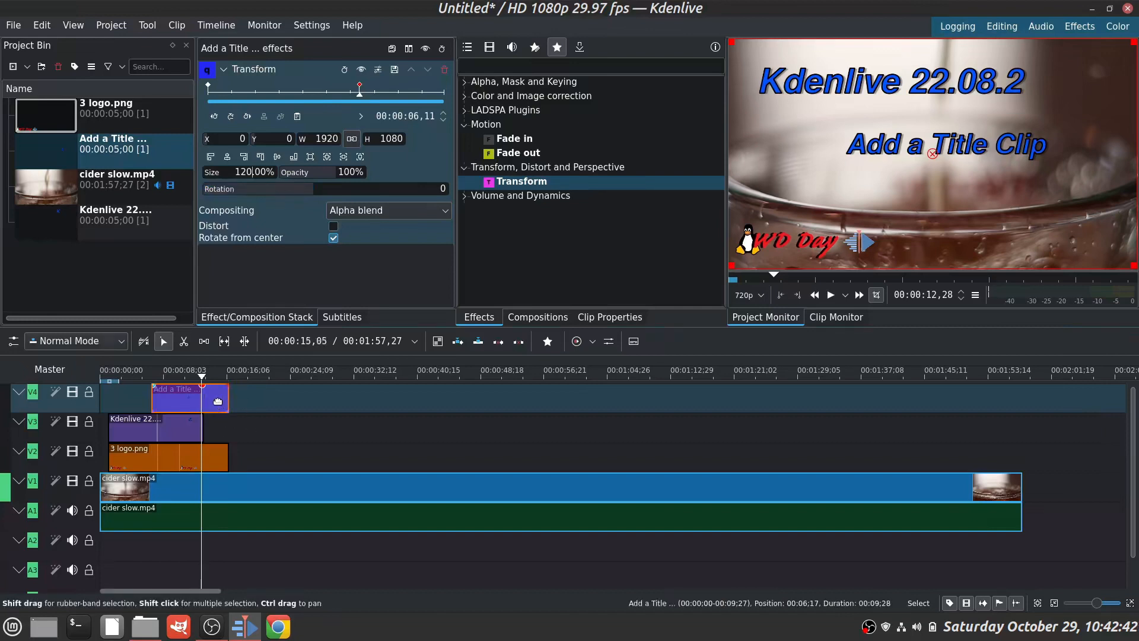
key(Return)
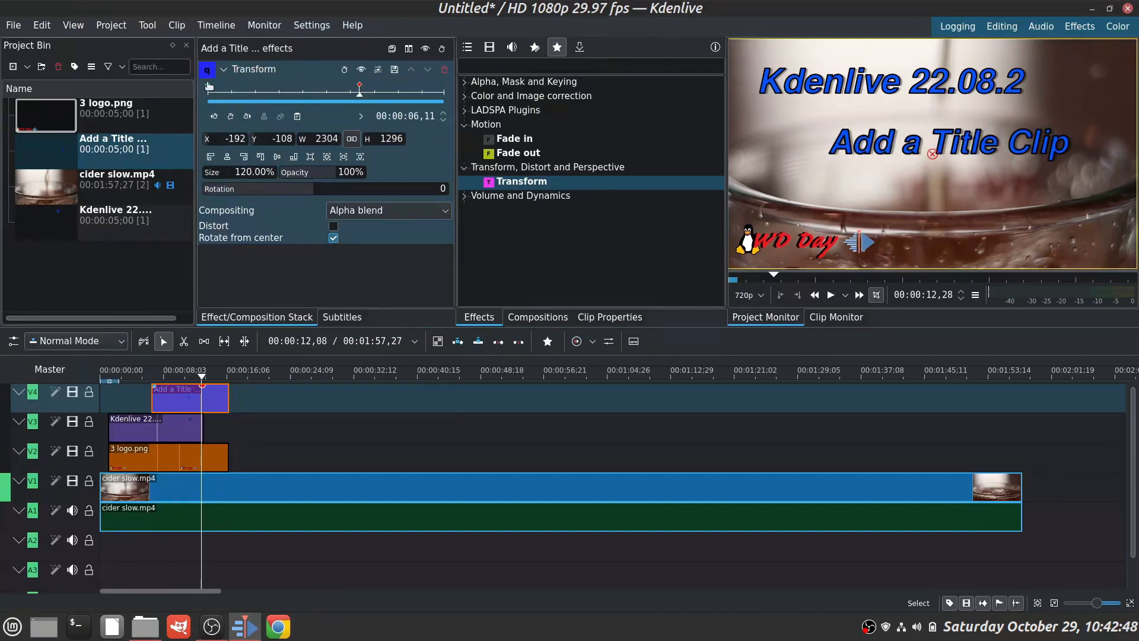
Add a Transform keyframe at timeline position 00:00:15,13 near the end of the "Add a Title Clip" clip with size 1%
drag(202, 375, 220, 408)
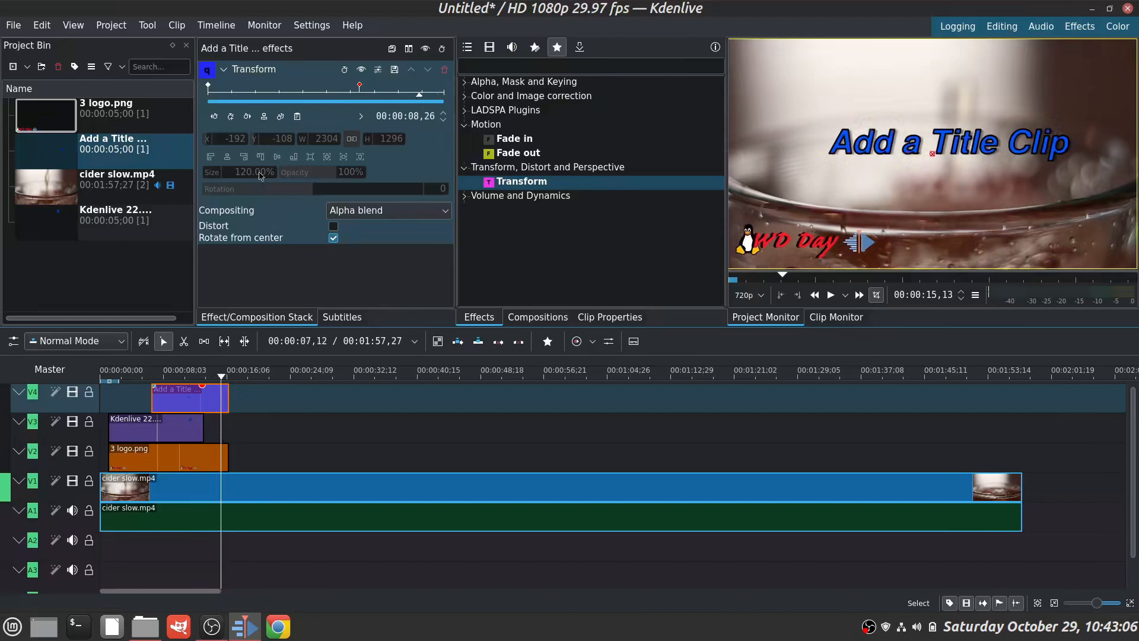
click(231, 118)
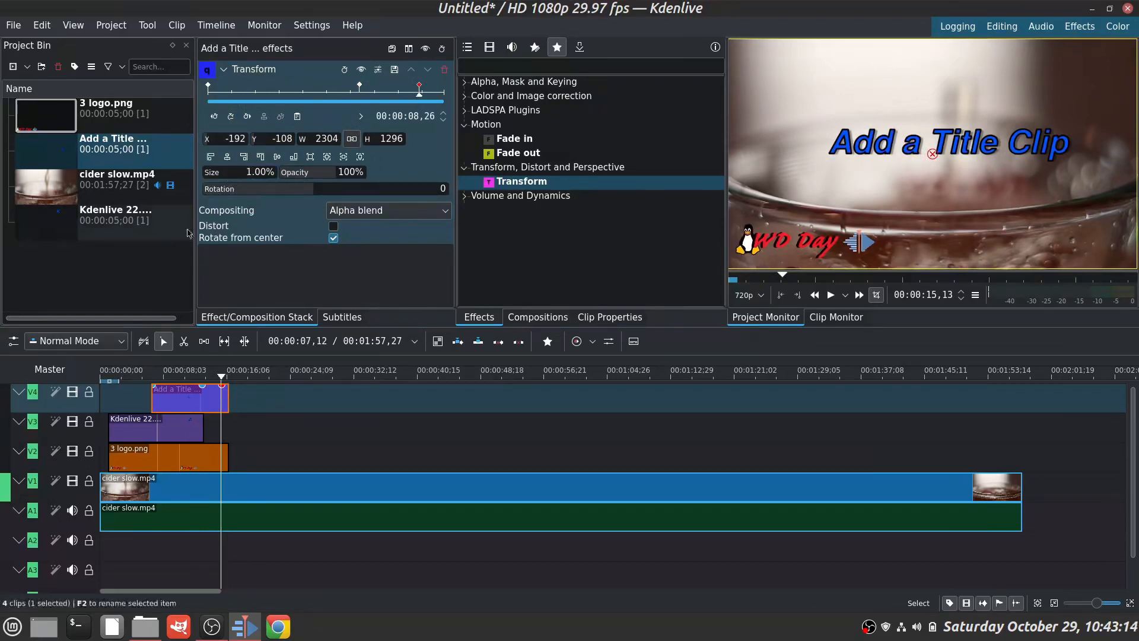
key(Return)
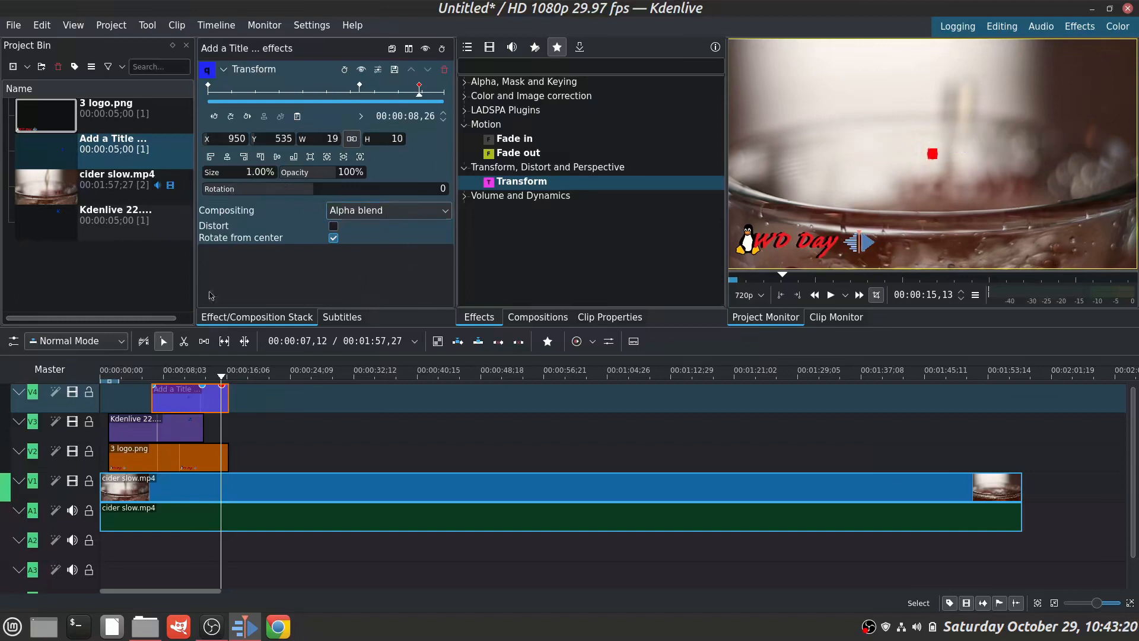
Apply the Fade out effect to the "Kdenlive 22.08.2" clip on V3 and play the timeline to preview both title endings
click(111, 378)
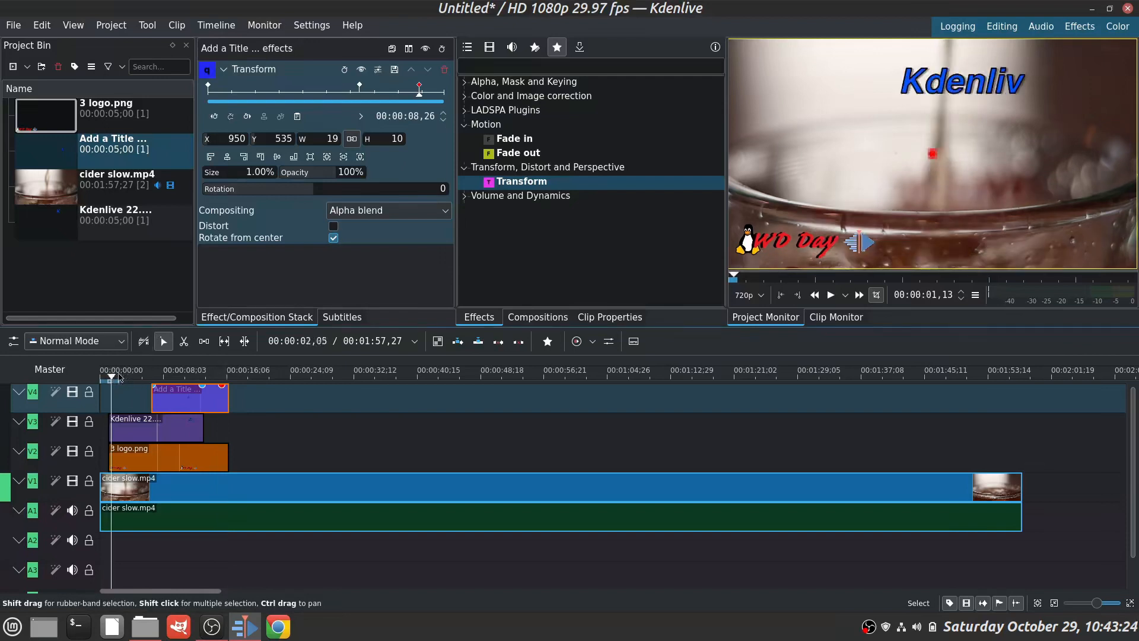
click(189, 431)
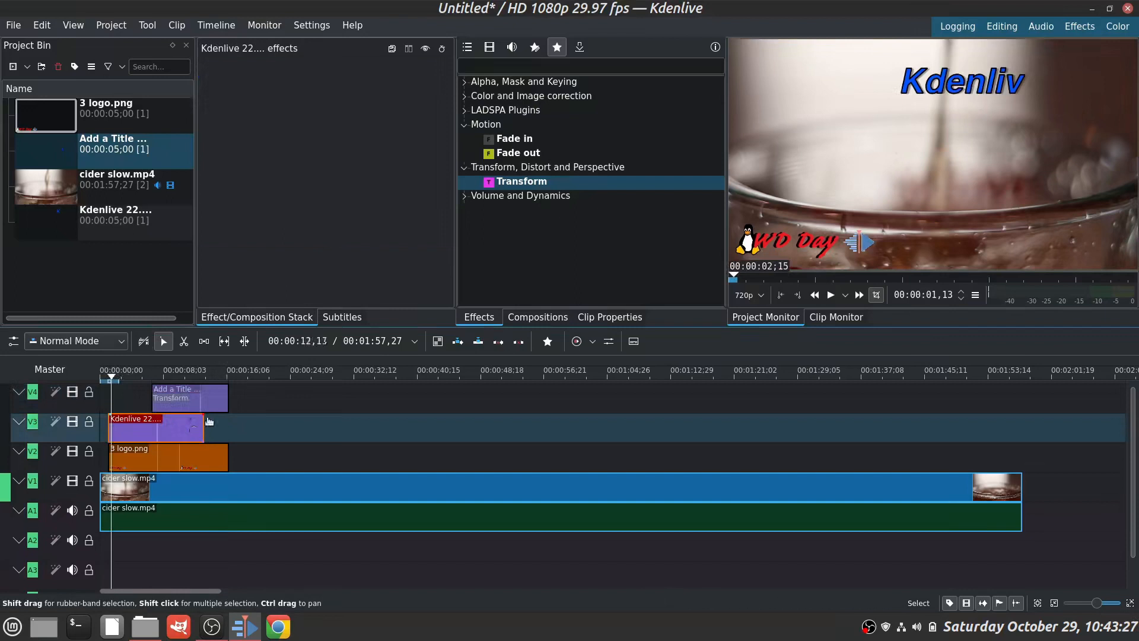
double_click(535, 154)
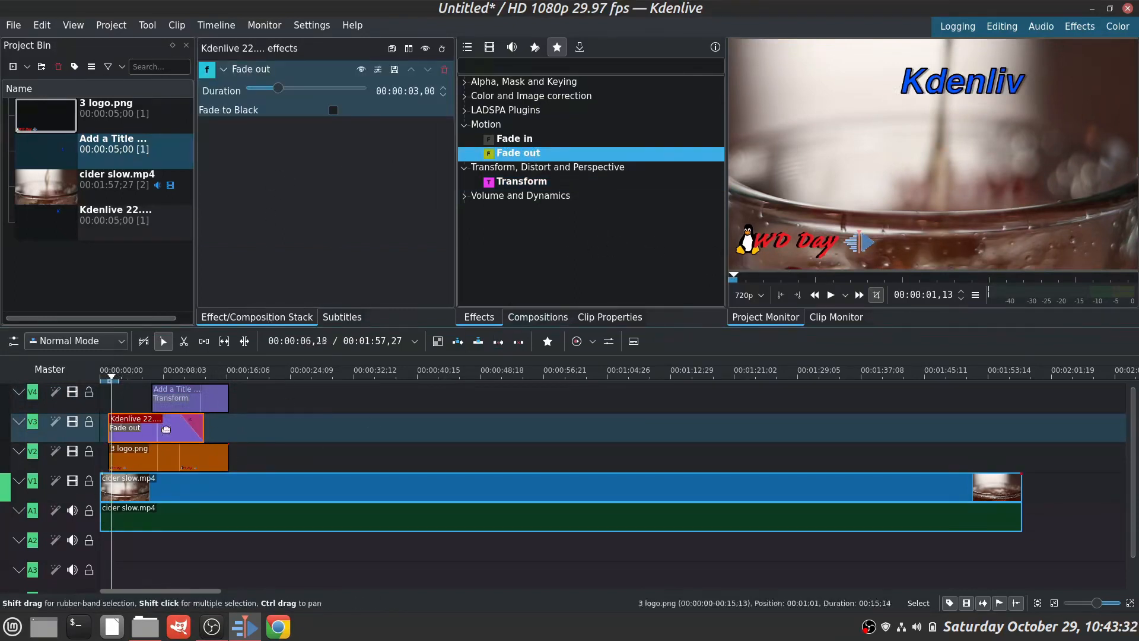
key(Home)
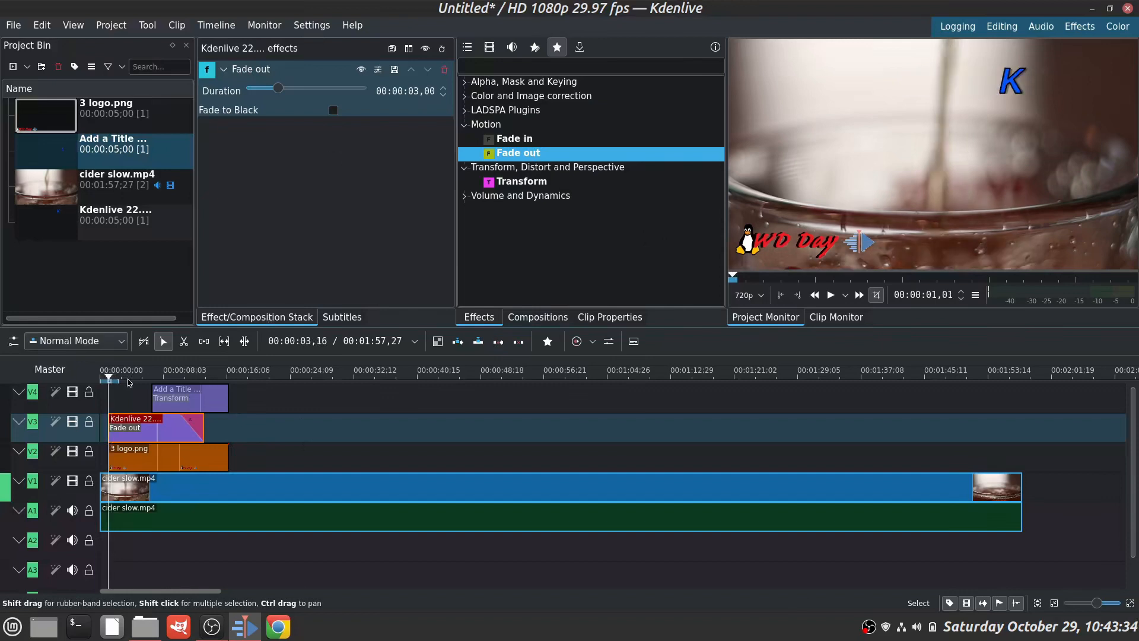
key(space)
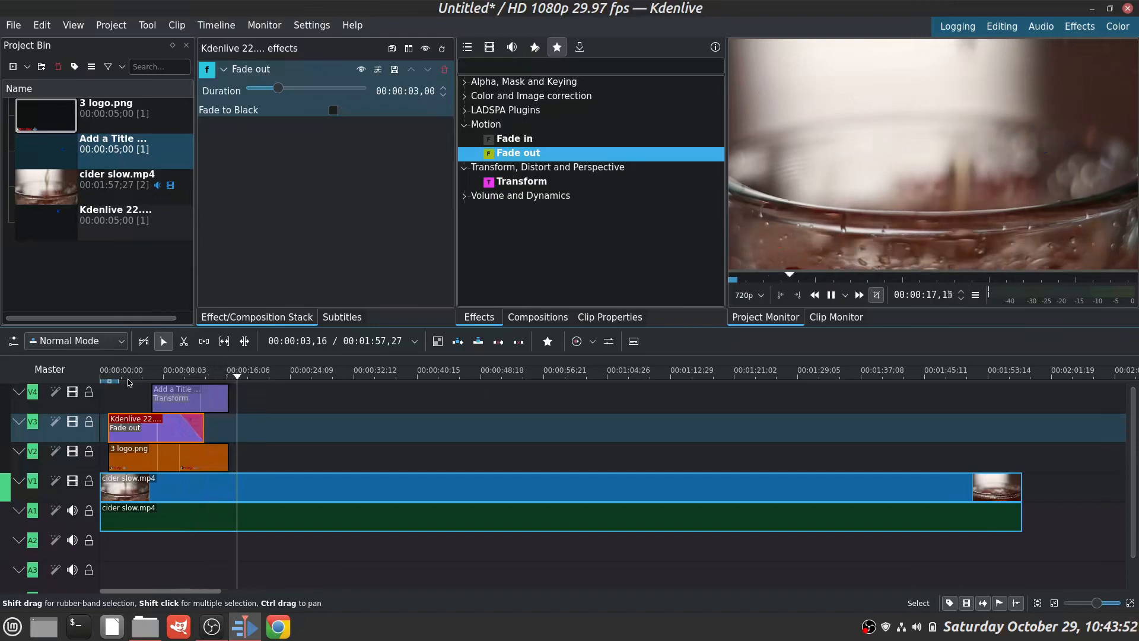
Open the About Kdenlive dialog, widen it to examine the version information, and close it
click(356, 25)
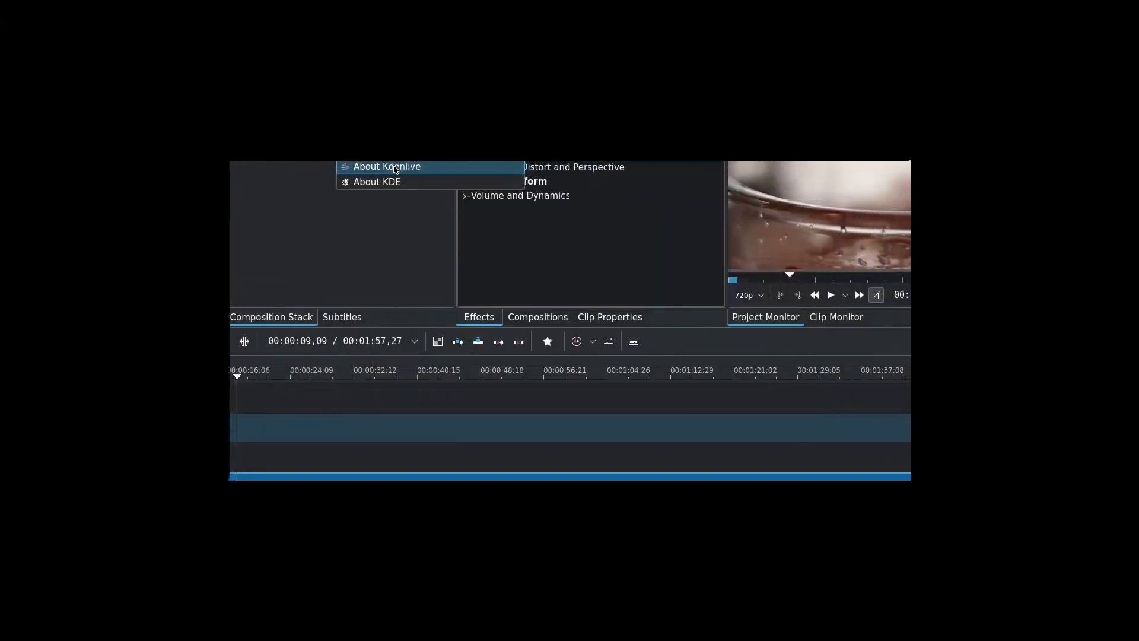
click(393, 168)
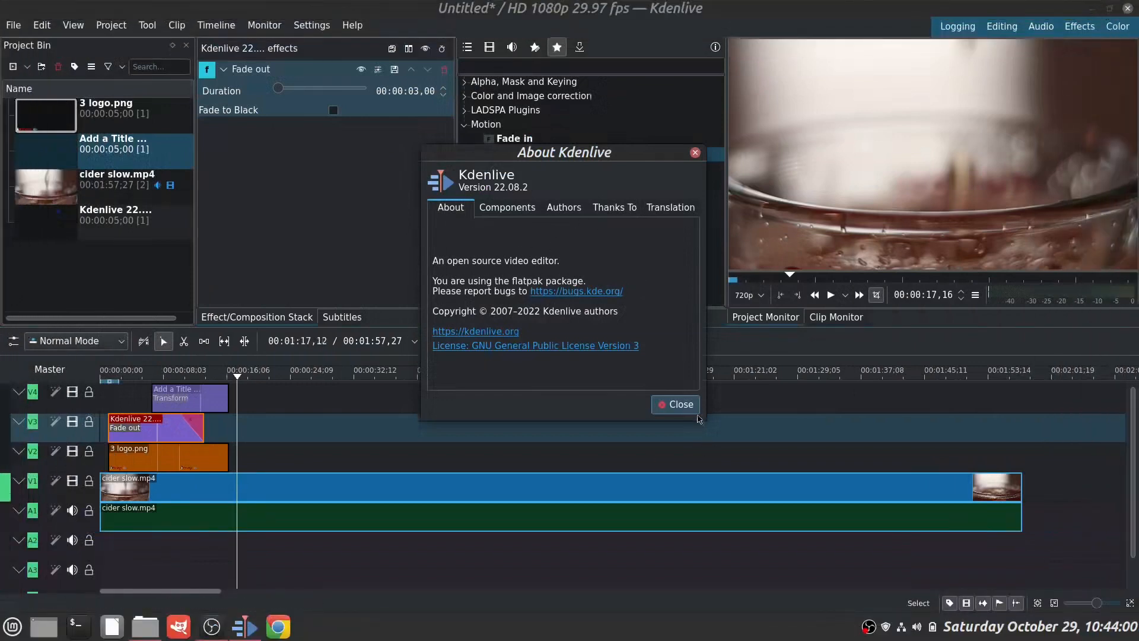
drag(698, 414, 685, 376)
drag(950, 417, 947, 410)
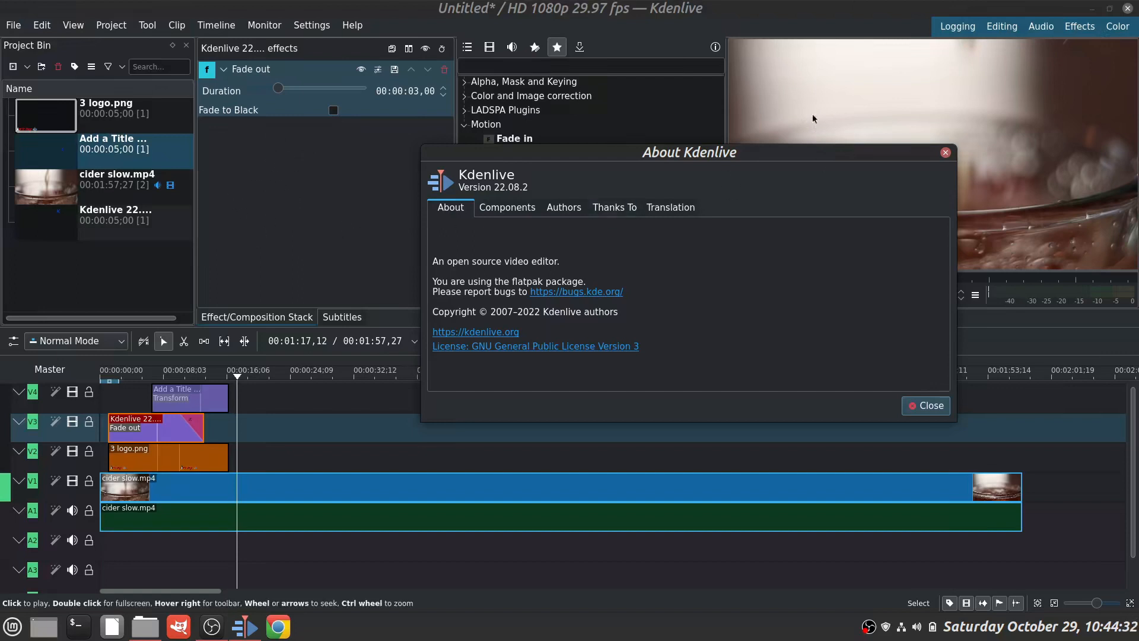
click(926, 405)
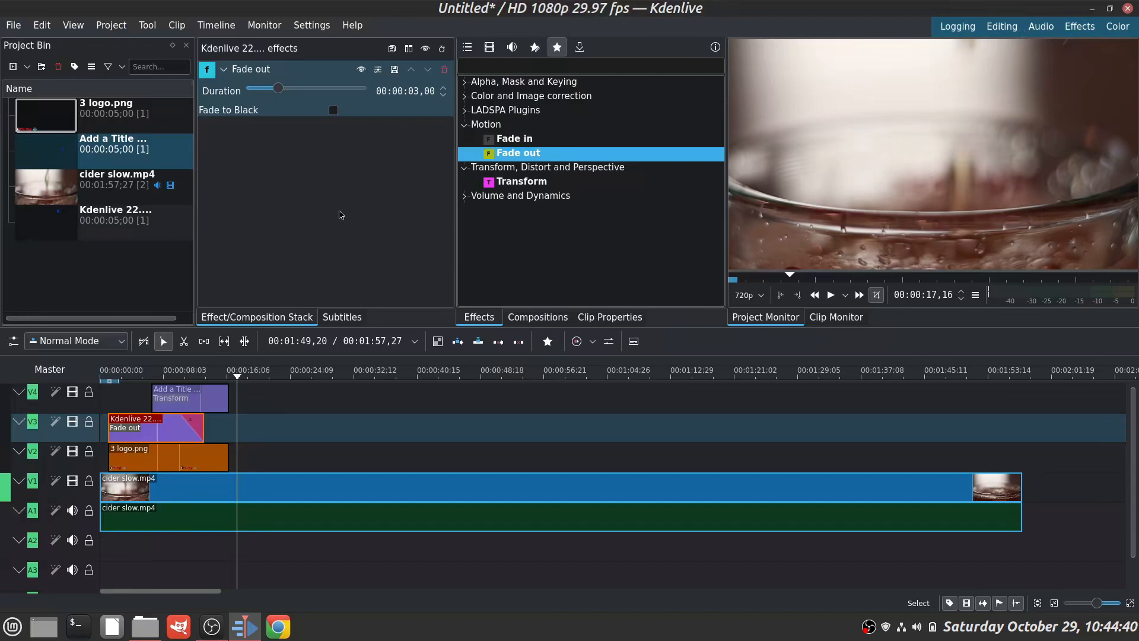
Return the playhead to the start of the timeline
click(237, 378)
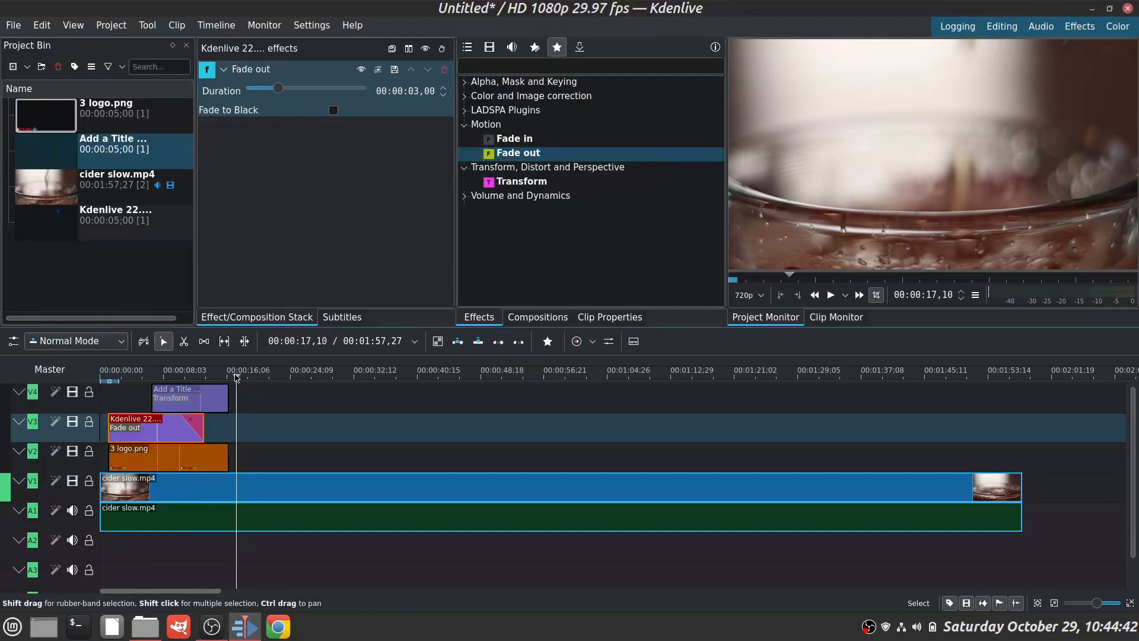
drag(237, 378, 95, 383)
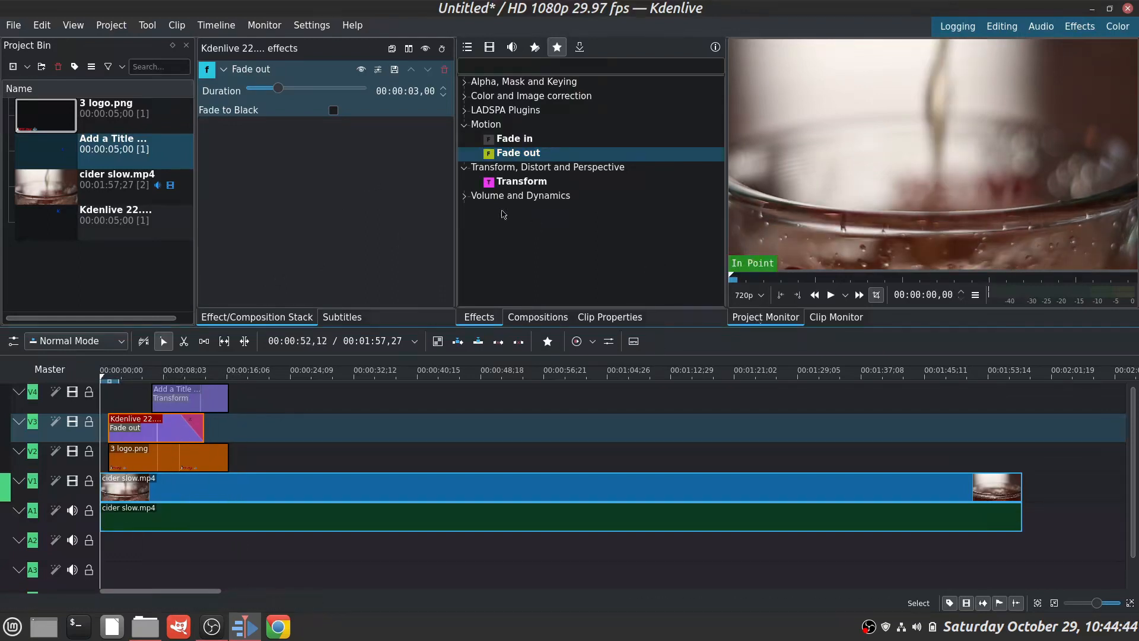